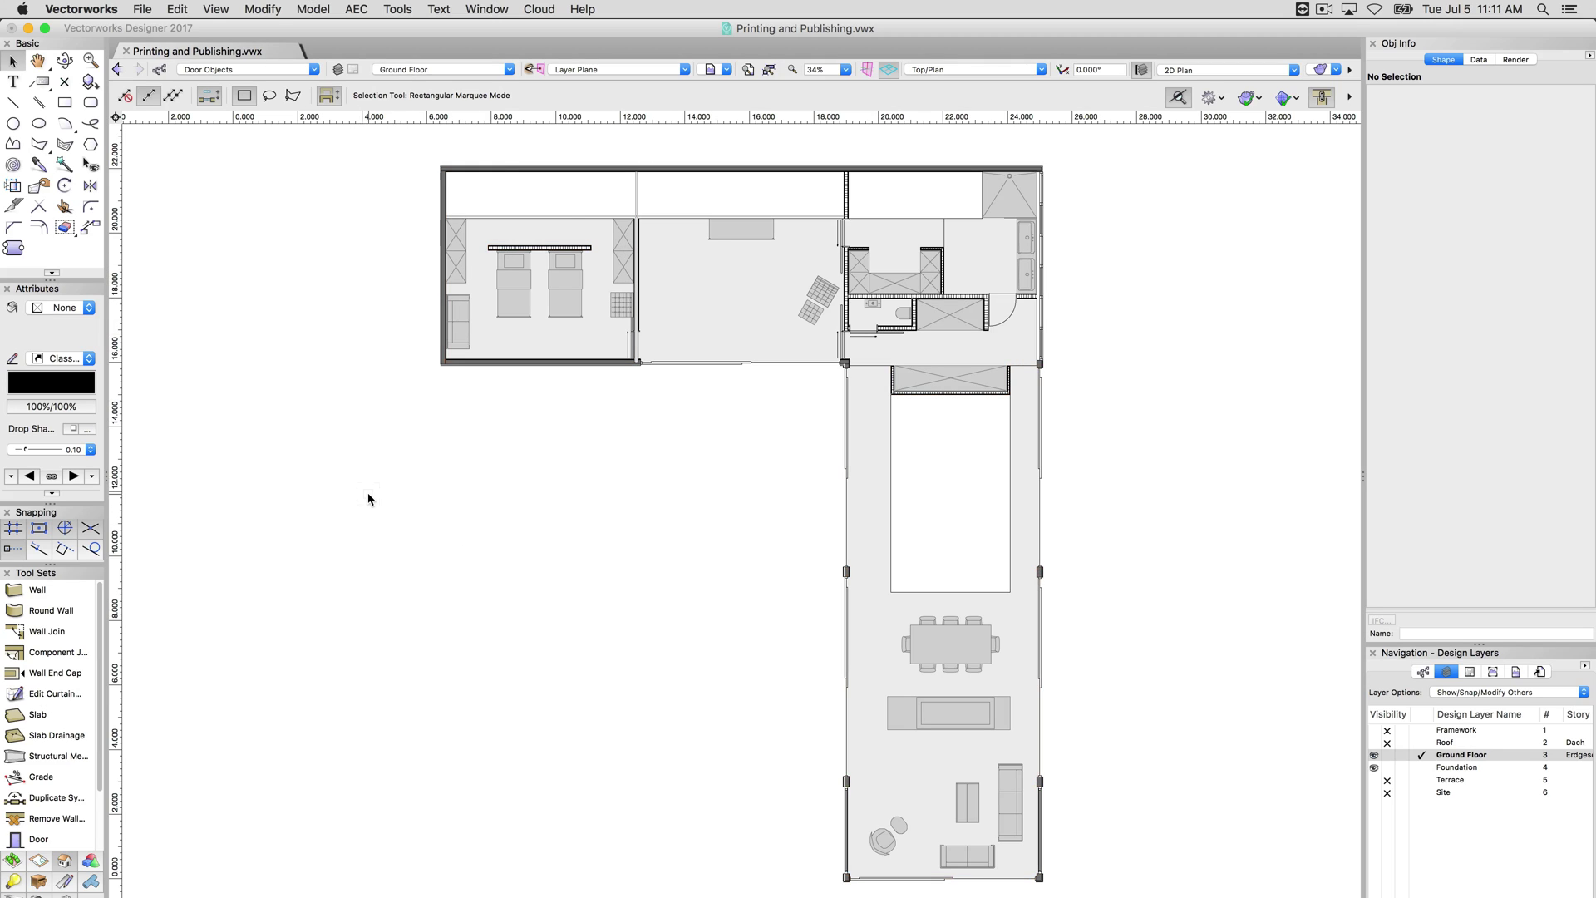
# Step: Check the plan in the Print dialog, then close it without printing
pyautogui.click(142, 9)
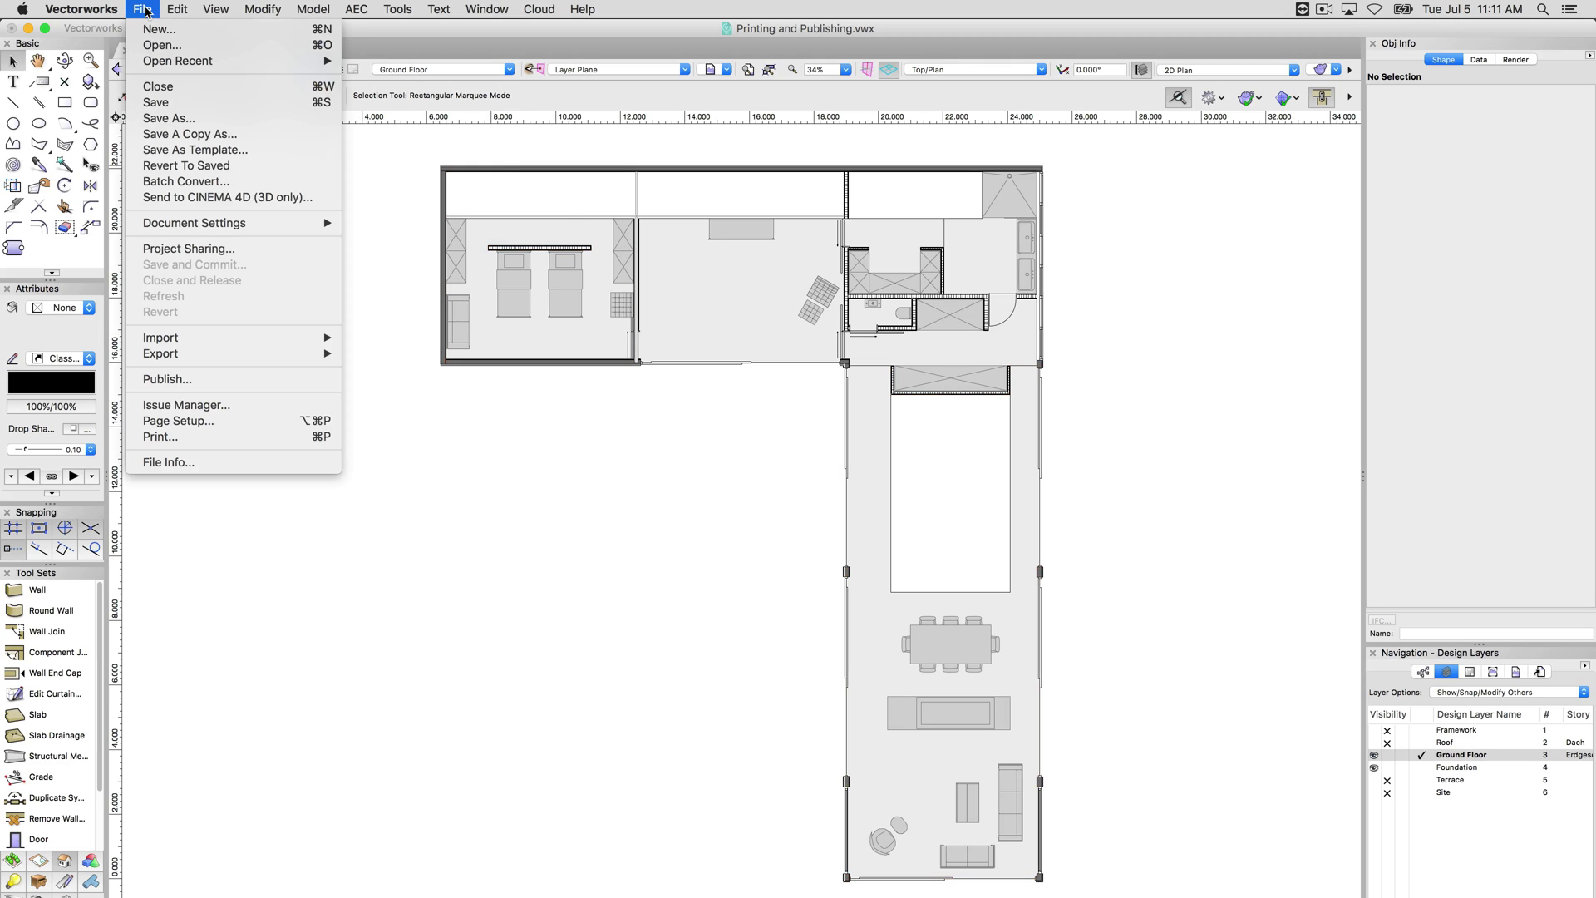
pyautogui.click(179, 438)
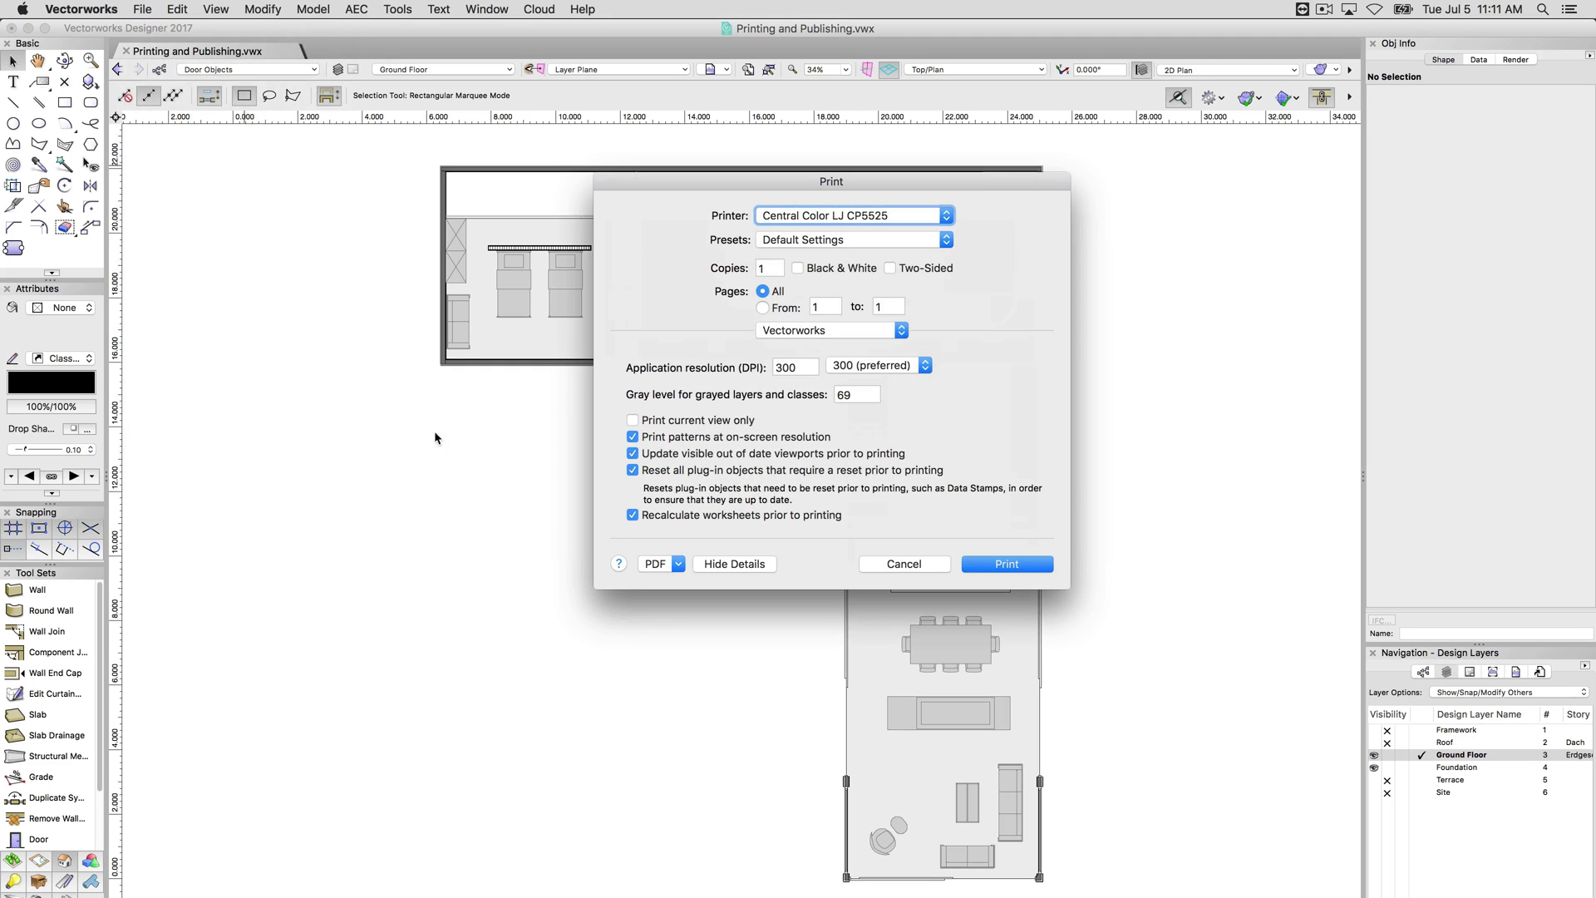
pyautogui.moveTo(770, 190); pyautogui.dragTo(1242, 222)
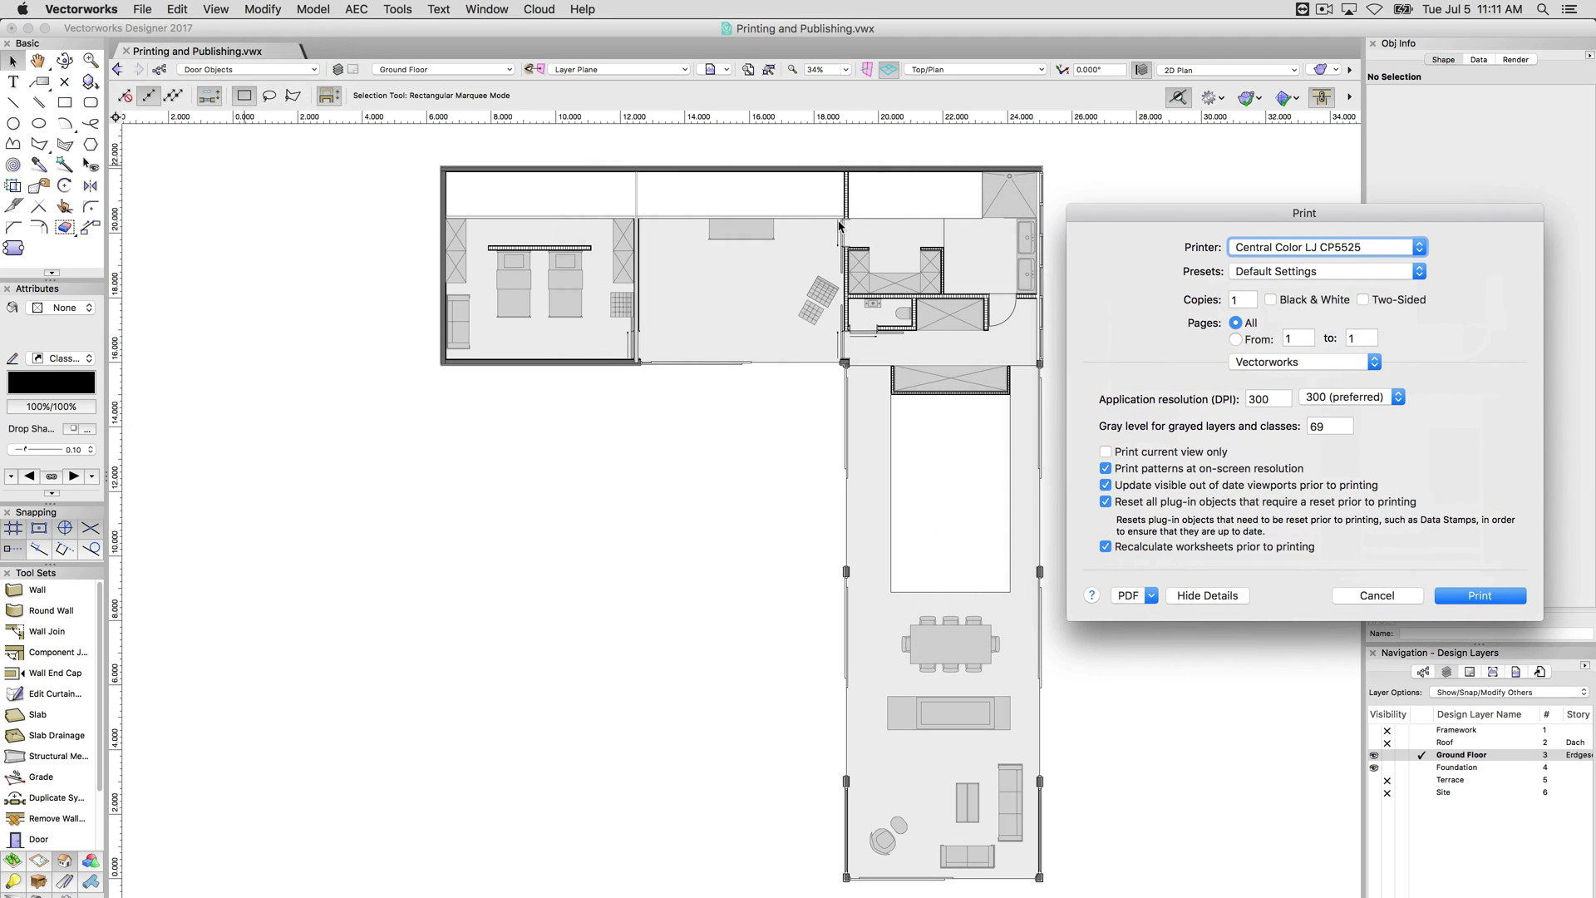
pyautogui.click(1396, 600)
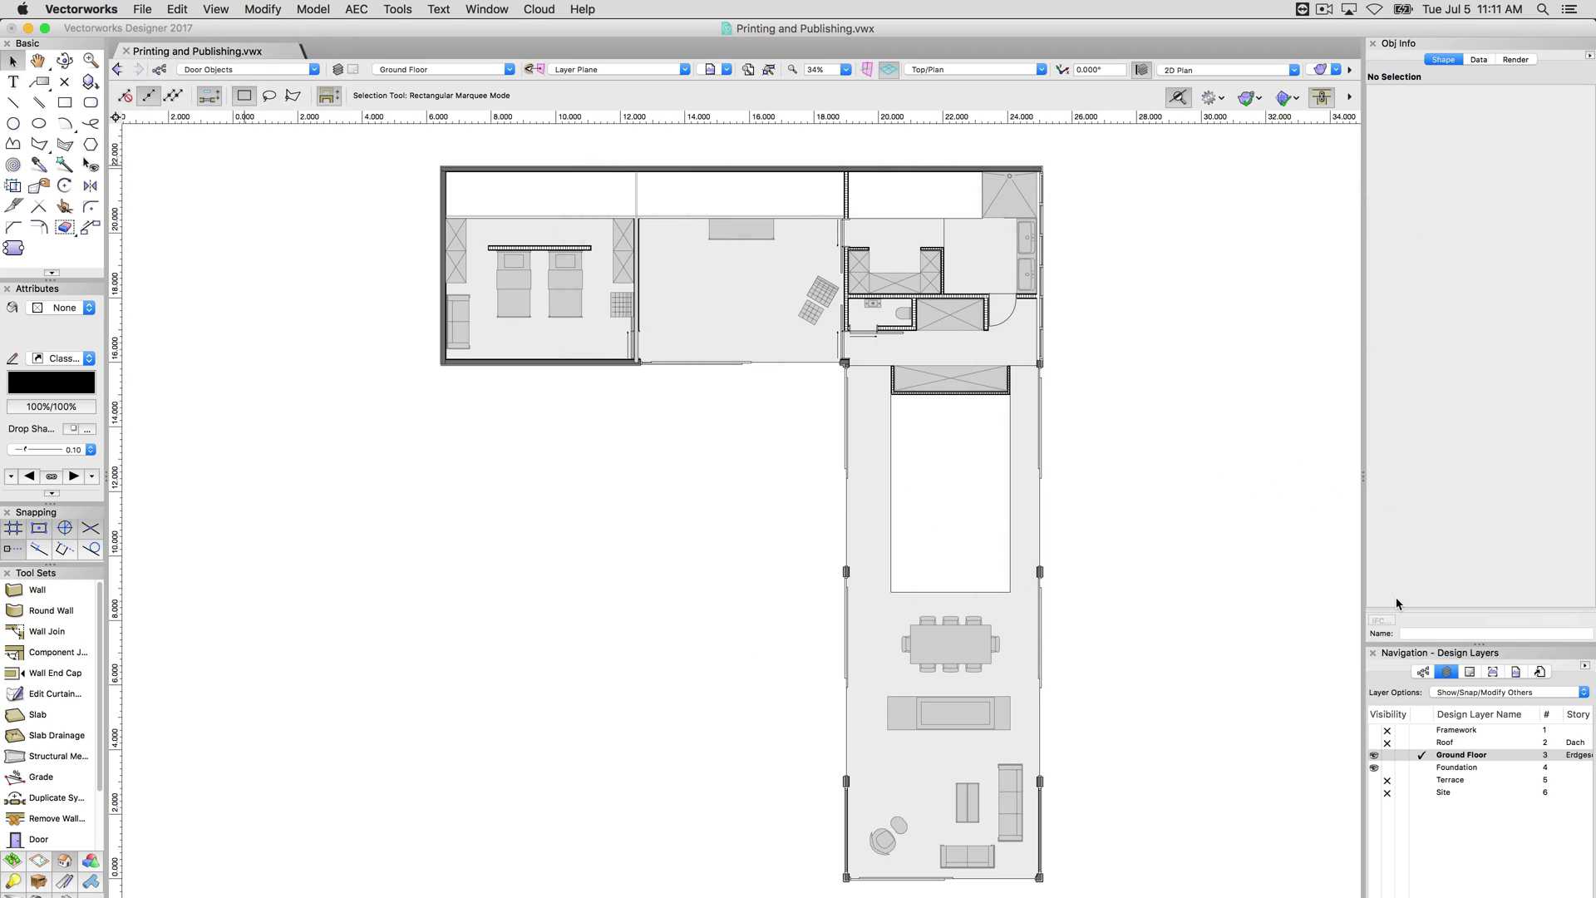
# Step: List the sheet layers and make the 01 Layout sheet active to review it
pyautogui.click(1468, 671)
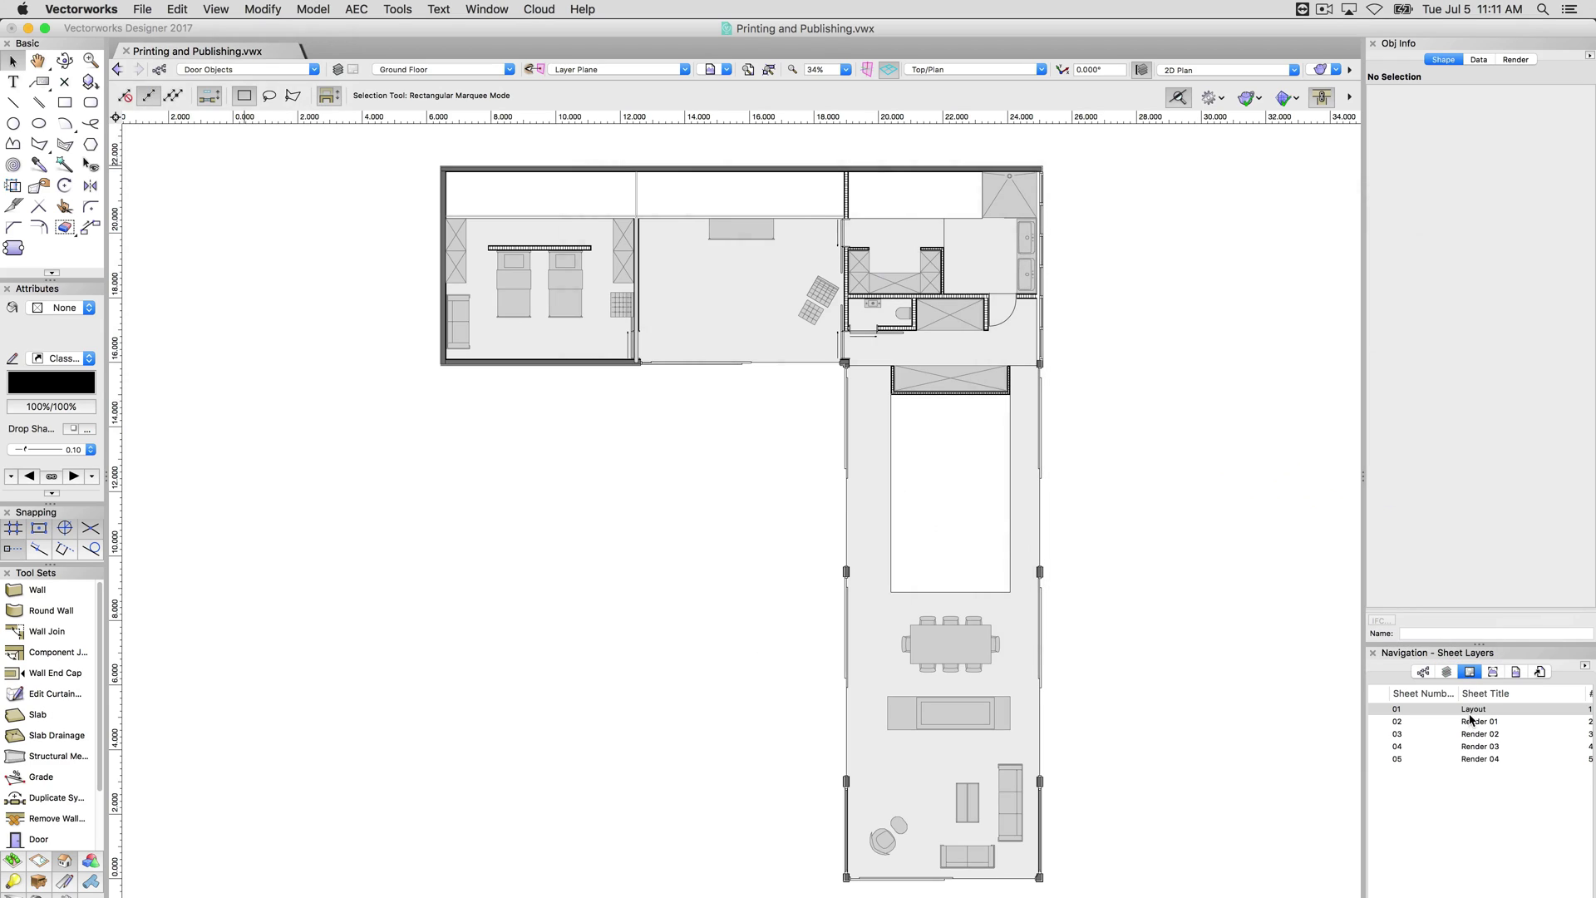
pyautogui.click(1471, 710)
pyautogui.doubleClick(1471, 713)
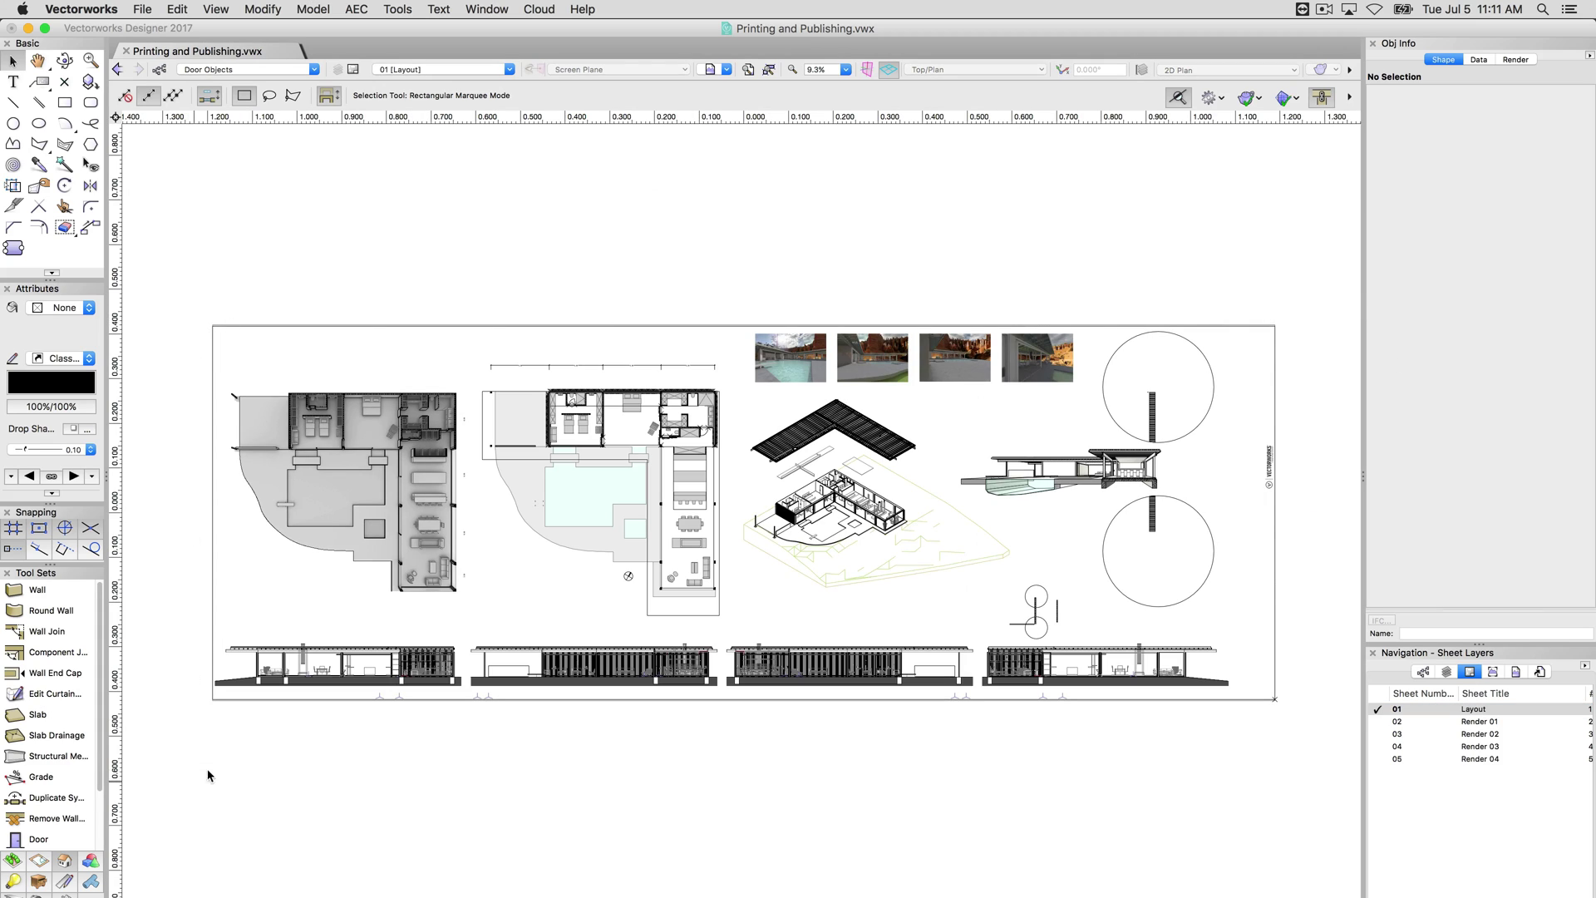
pyautogui.click(214, 700)
pyautogui.click(1257, 727)
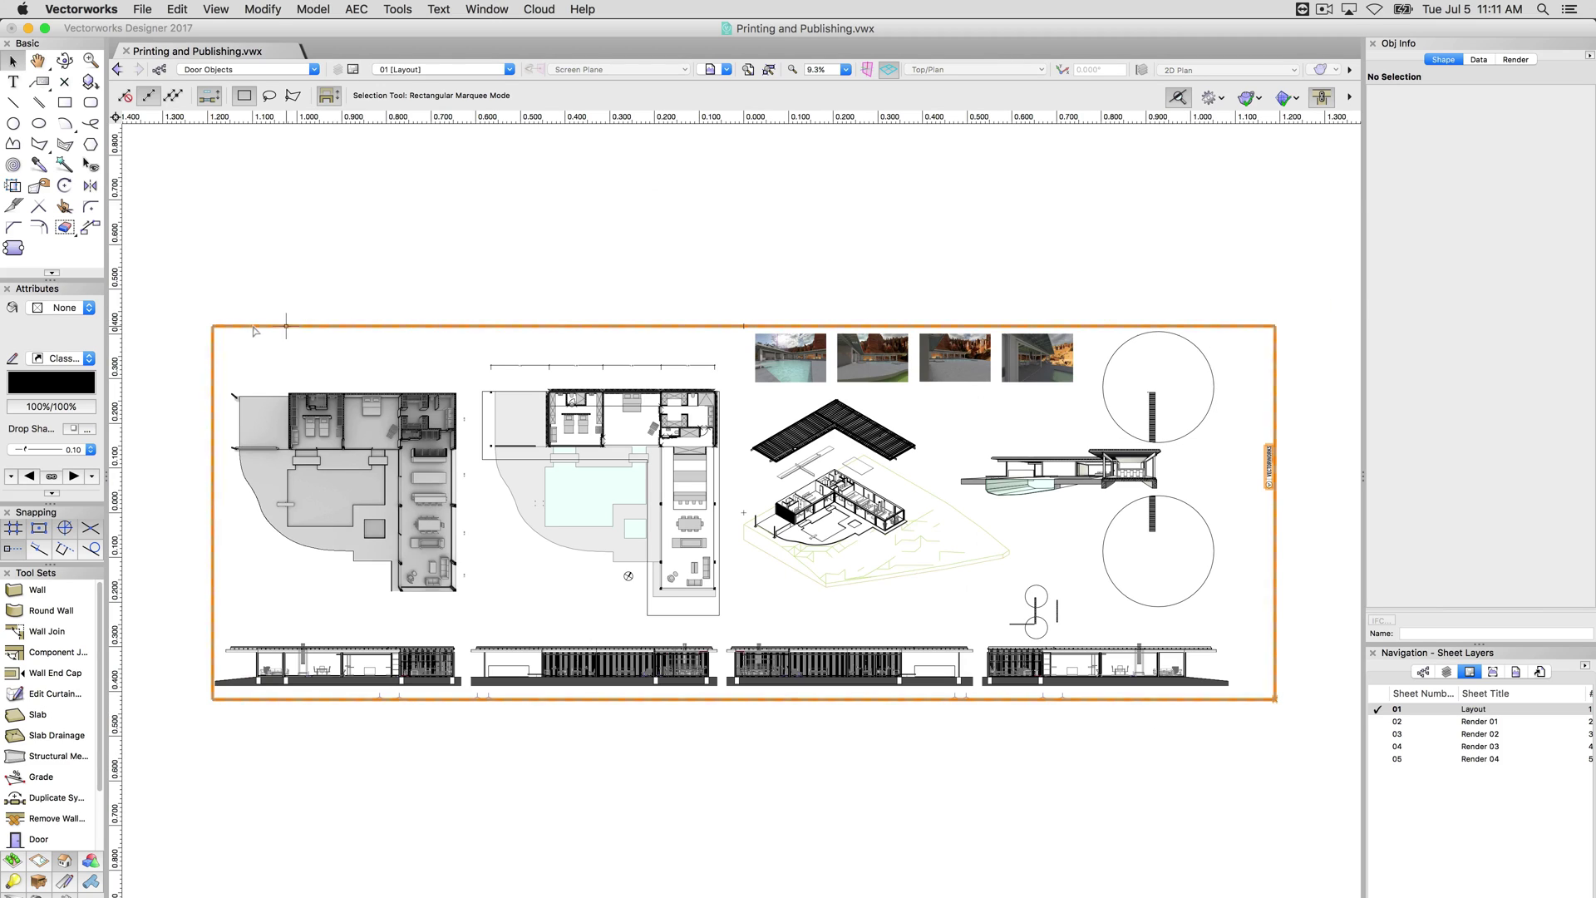
# Step: Make the 02 Render 01 sheet active to preview the pool render
pyautogui.click(1479, 722)
pyautogui.doubleClick(1479, 723)
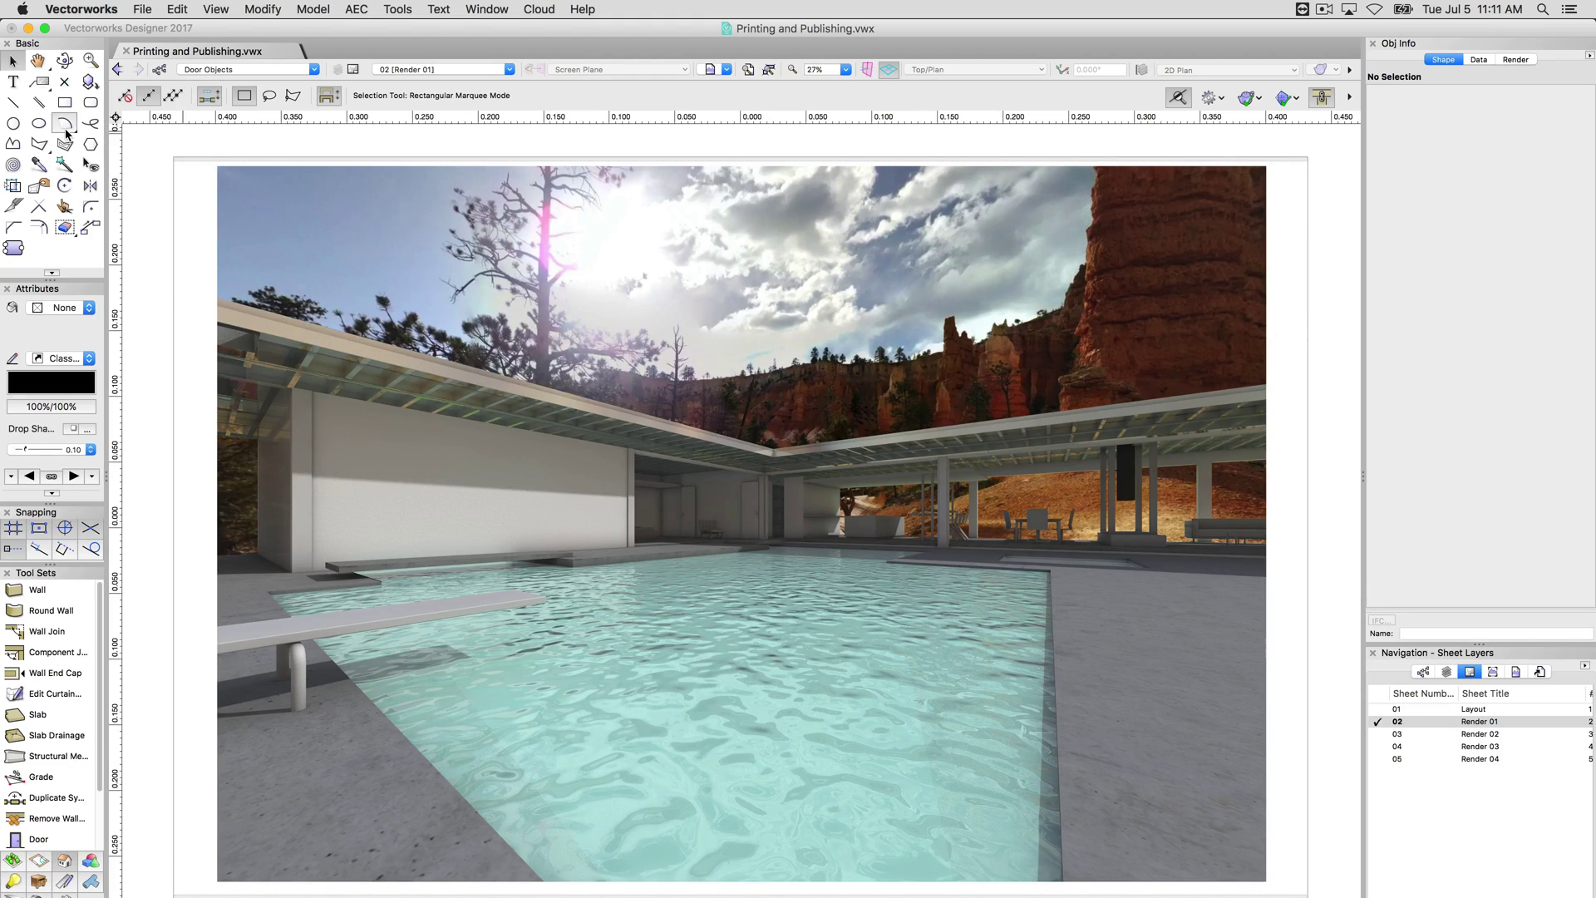
pyautogui.click(391, 70)
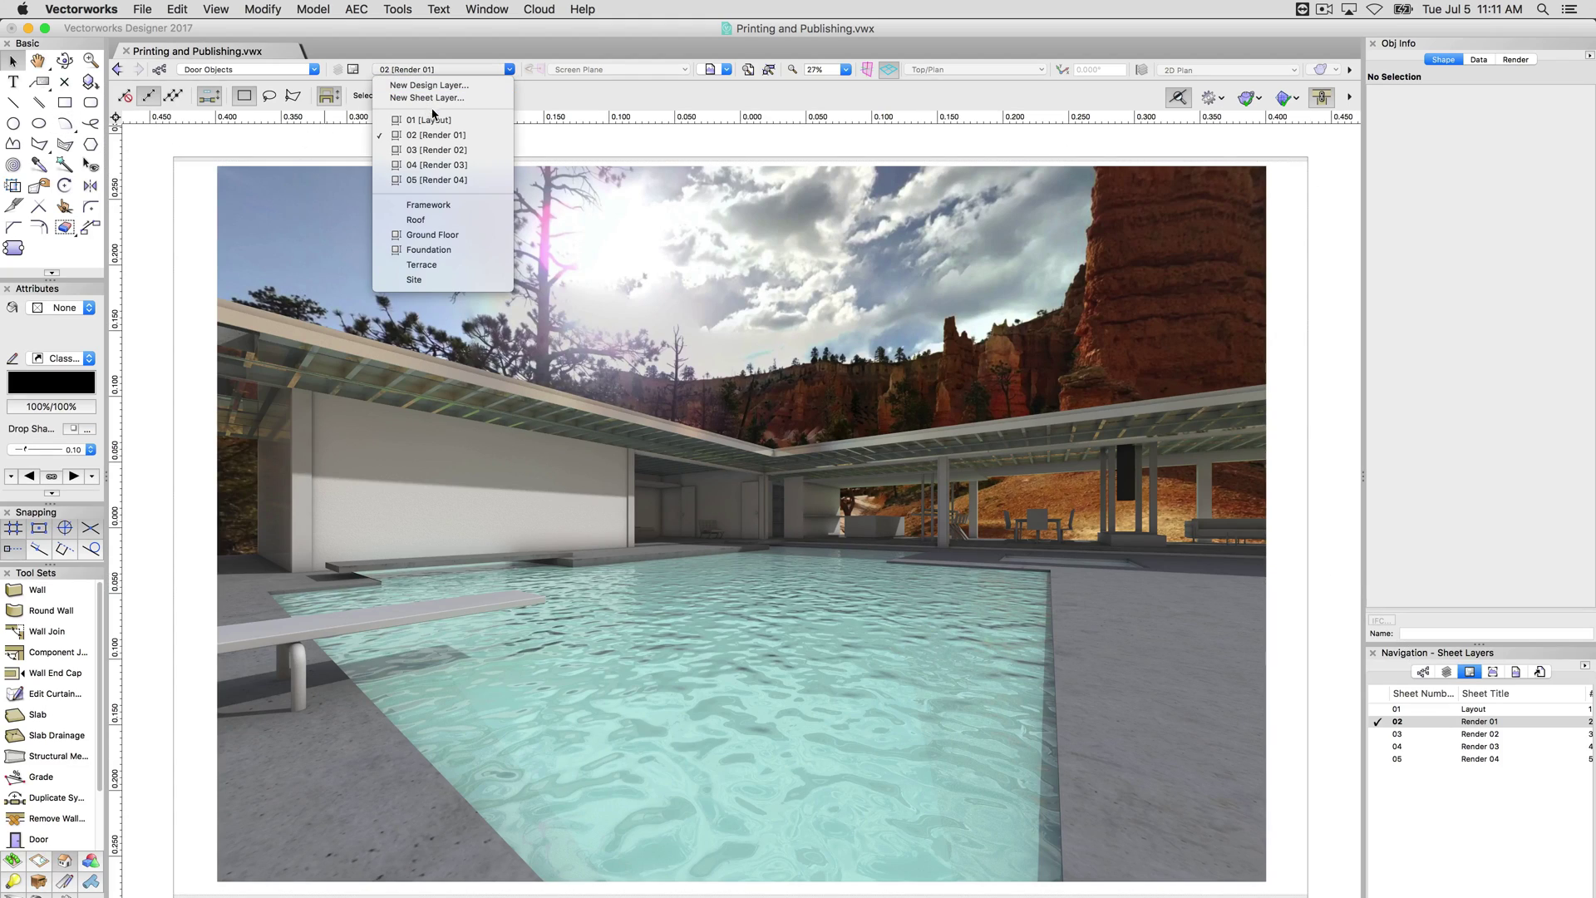
# Step: Return to the Ground Floor layer and turn on Show page boundary in Page Setup
pyautogui.click(443, 236)
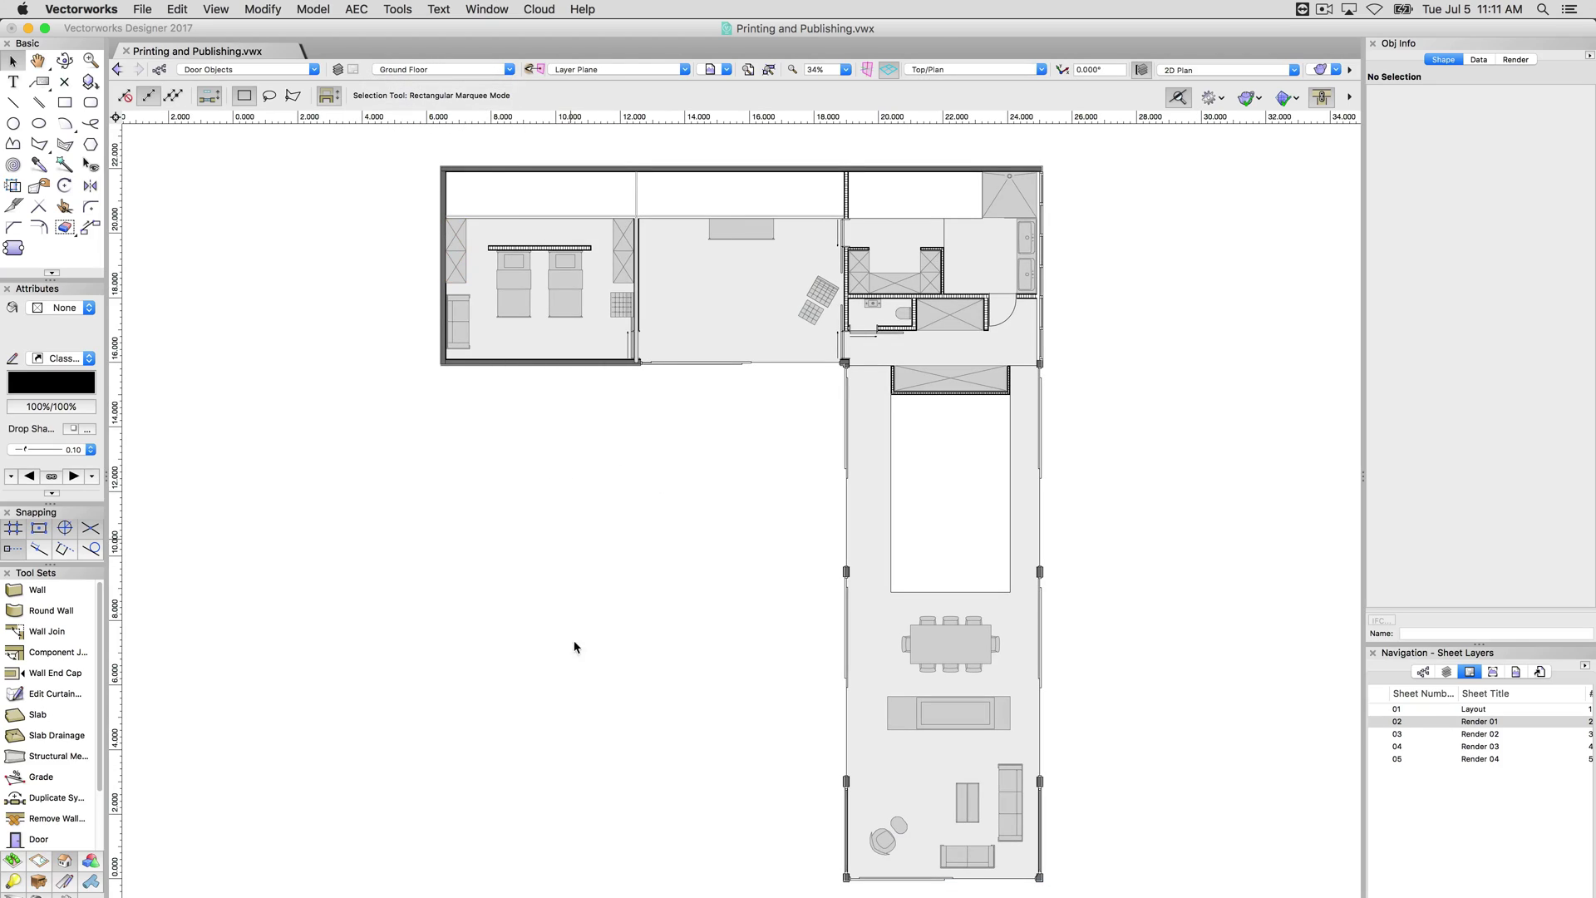
pyautogui.click(177, 9)
pyautogui.moveTo(142, 9)
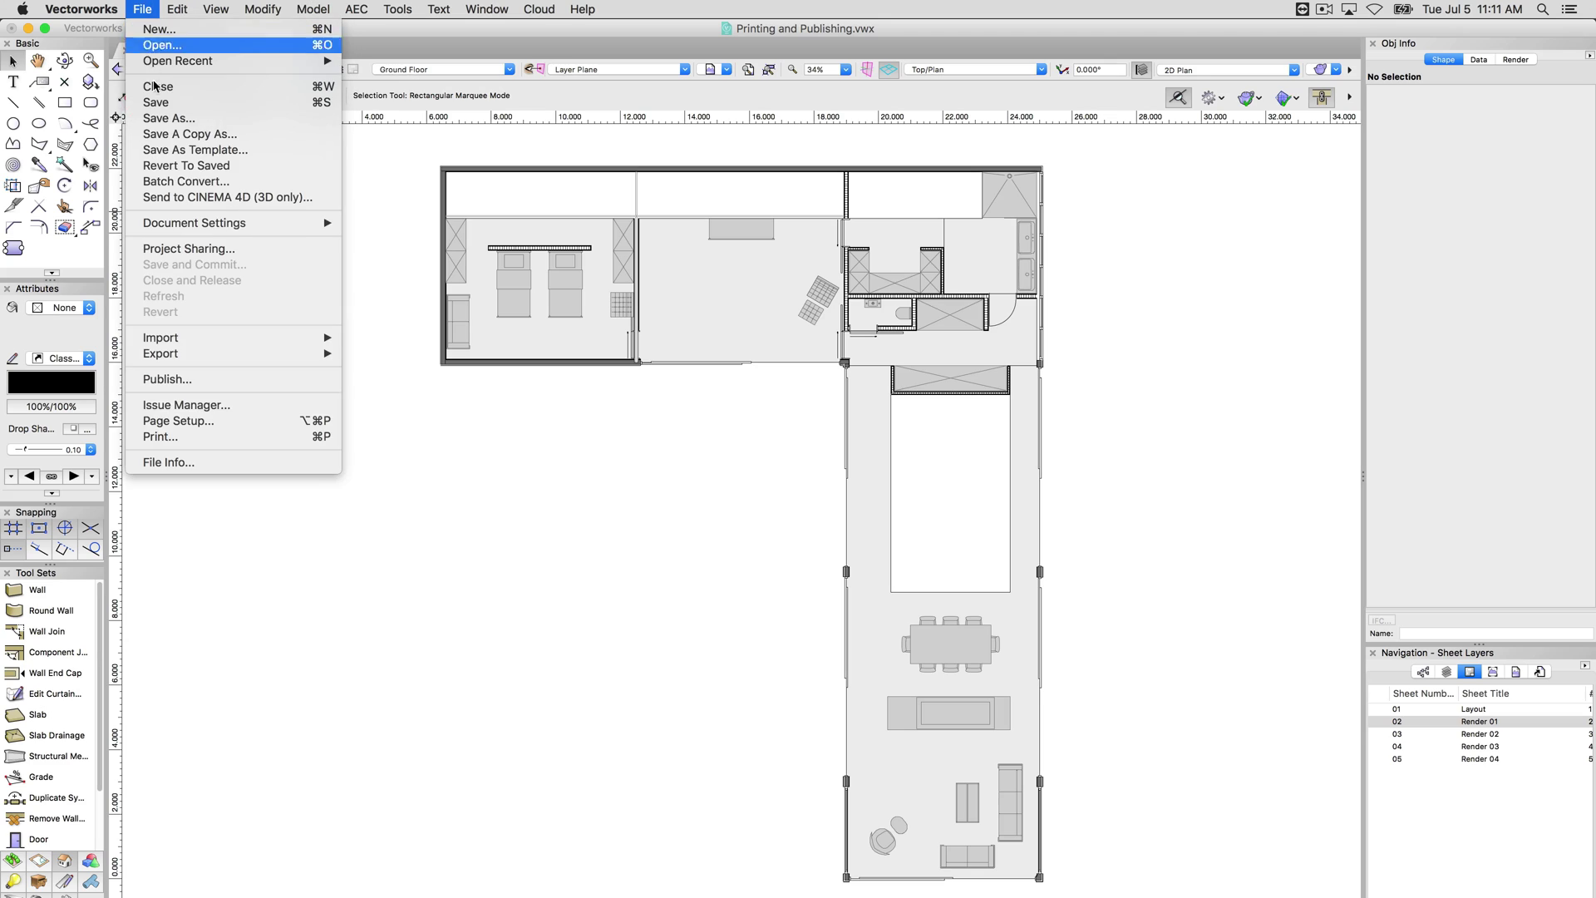
pyautogui.click(199, 423)
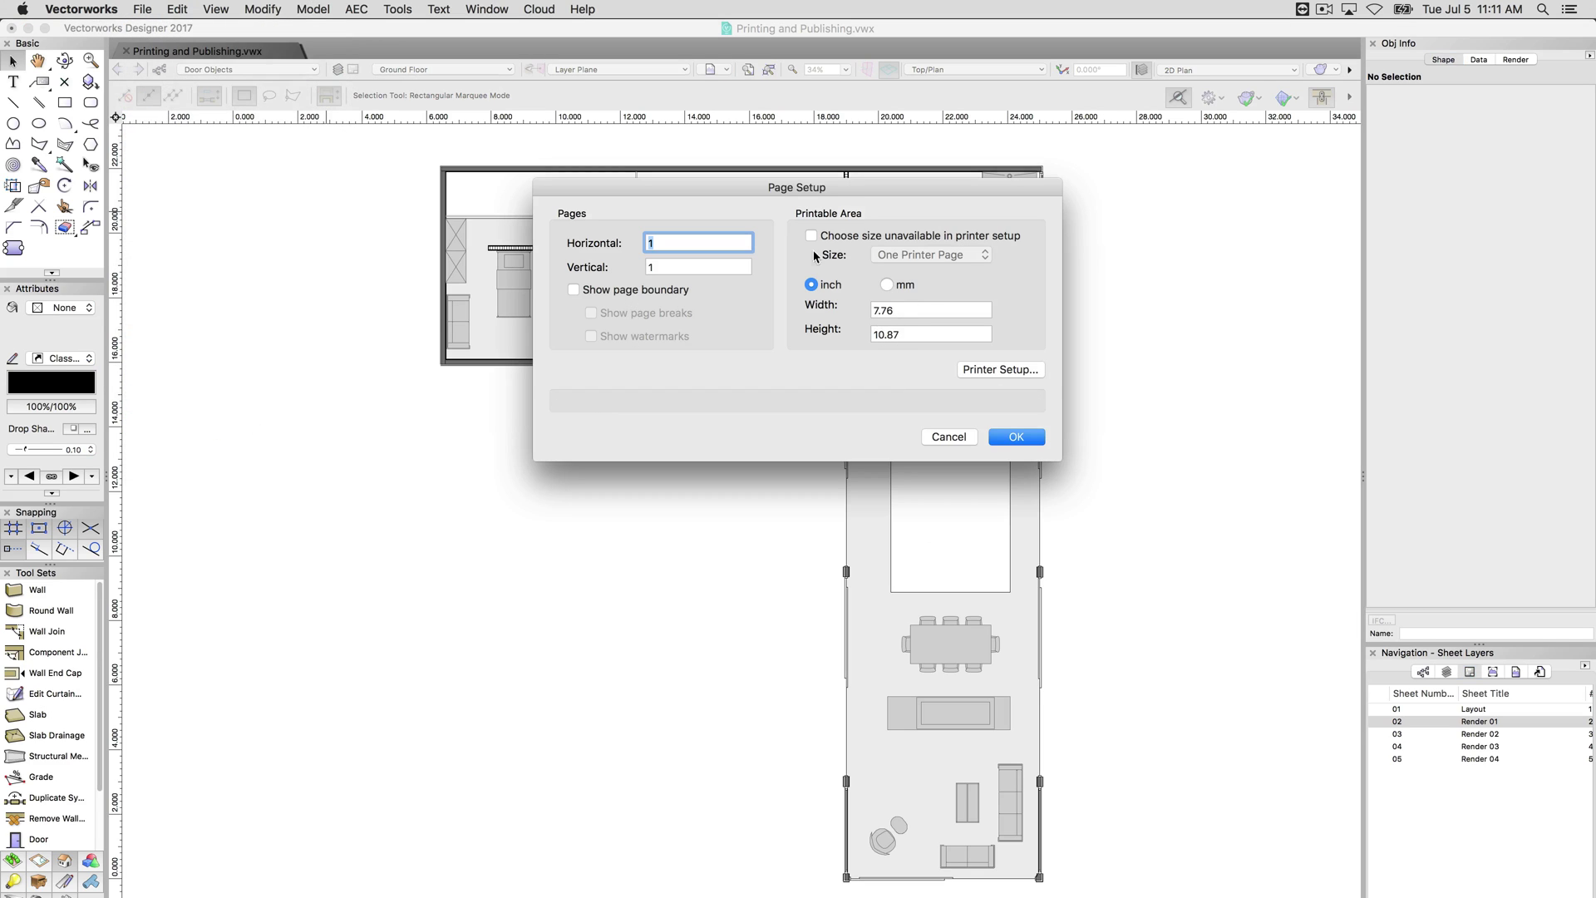
pyautogui.click(573, 289)
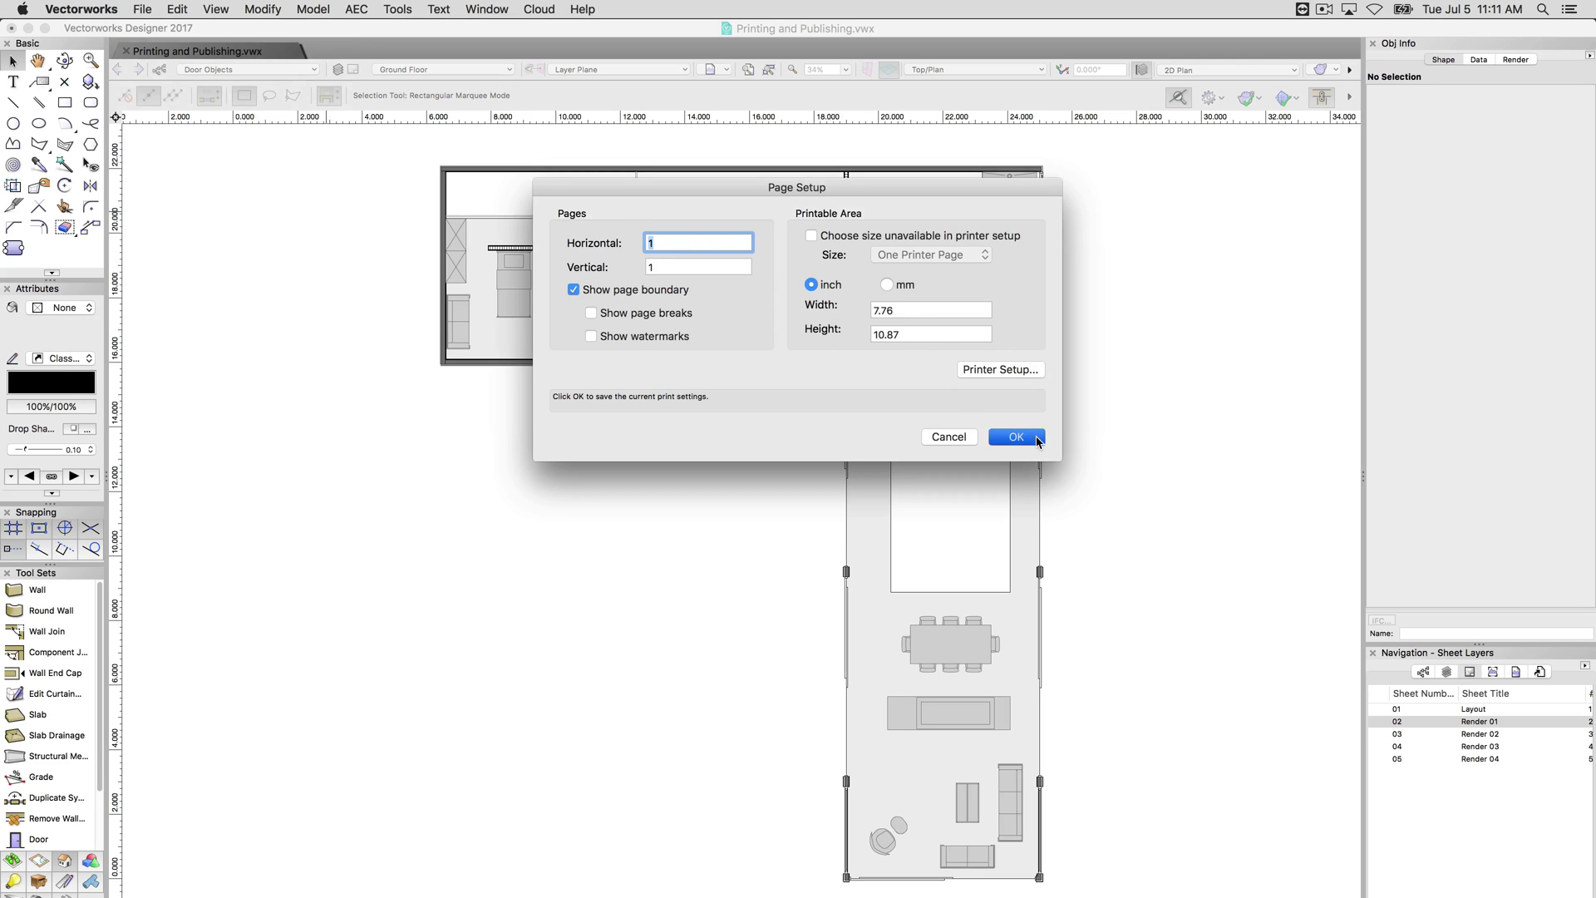
pyautogui.click(1016, 436)
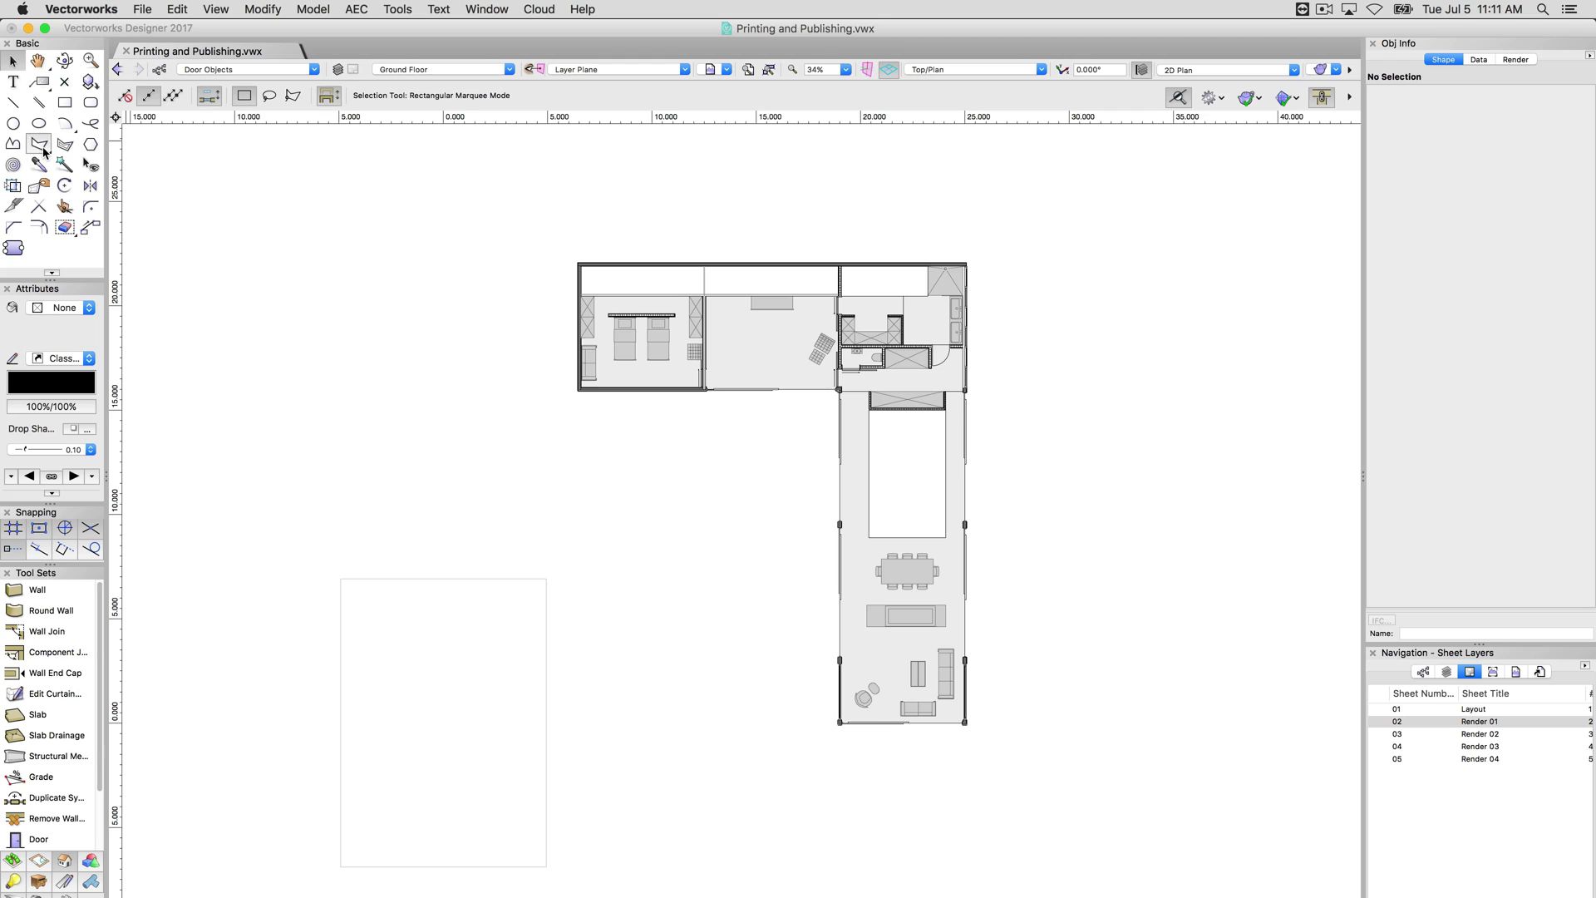
# Step: Drag the page boundary with the Move Page tool over the house plan's upper-left part
pyautogui.moveTo(37, 61); pyautogui.dragTo(126, 79)
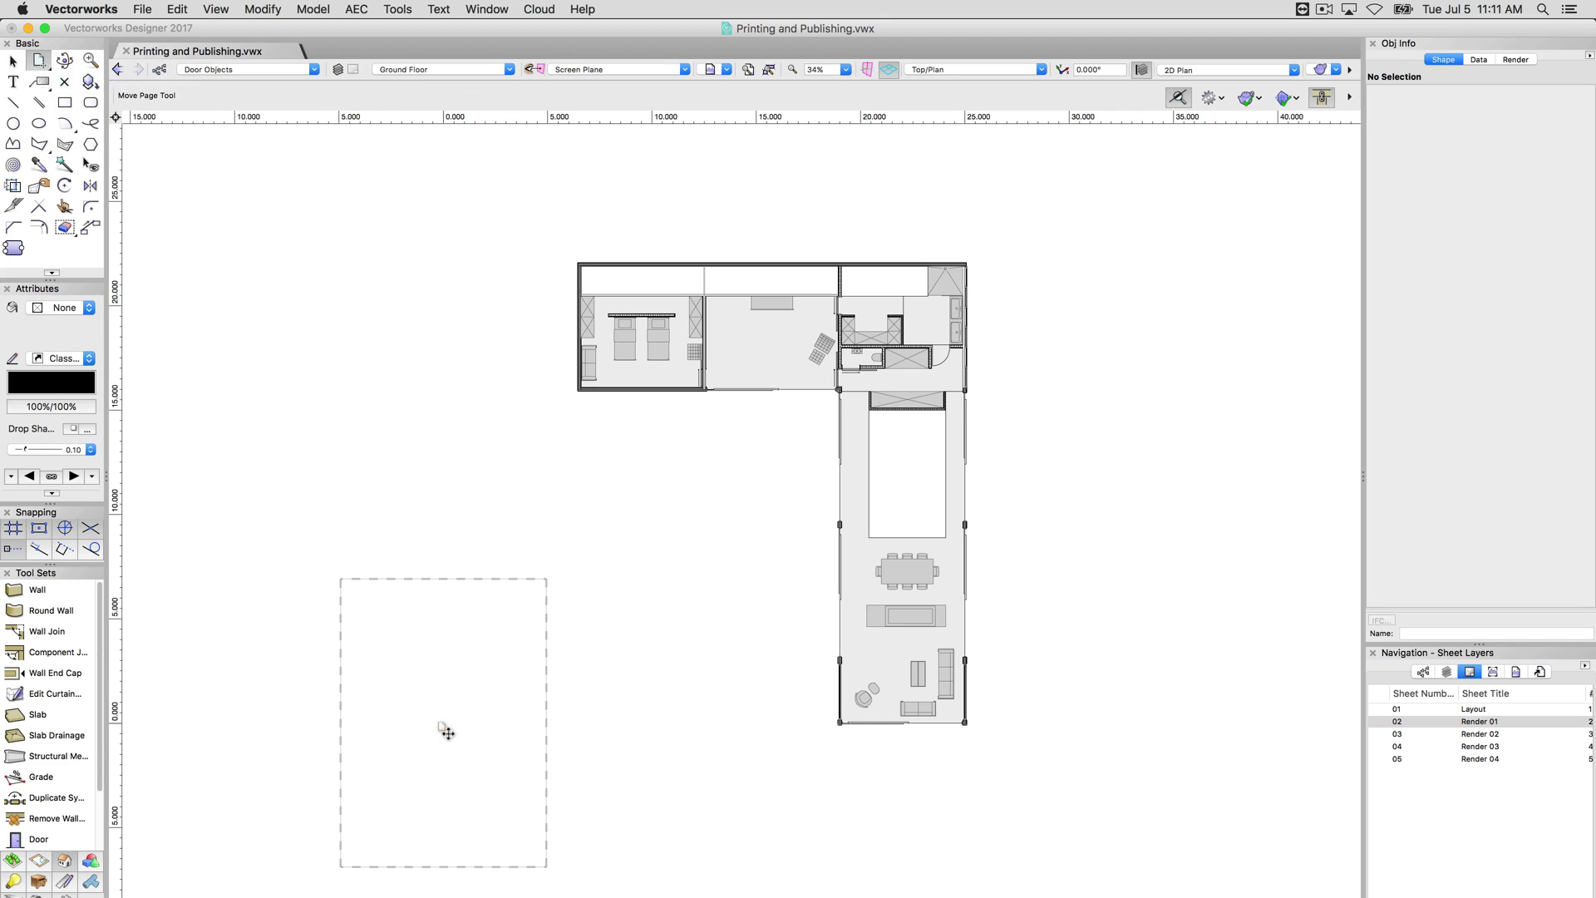
pyautogui.moveTo(443, 723); pyautogui.dragTo(637, 330)
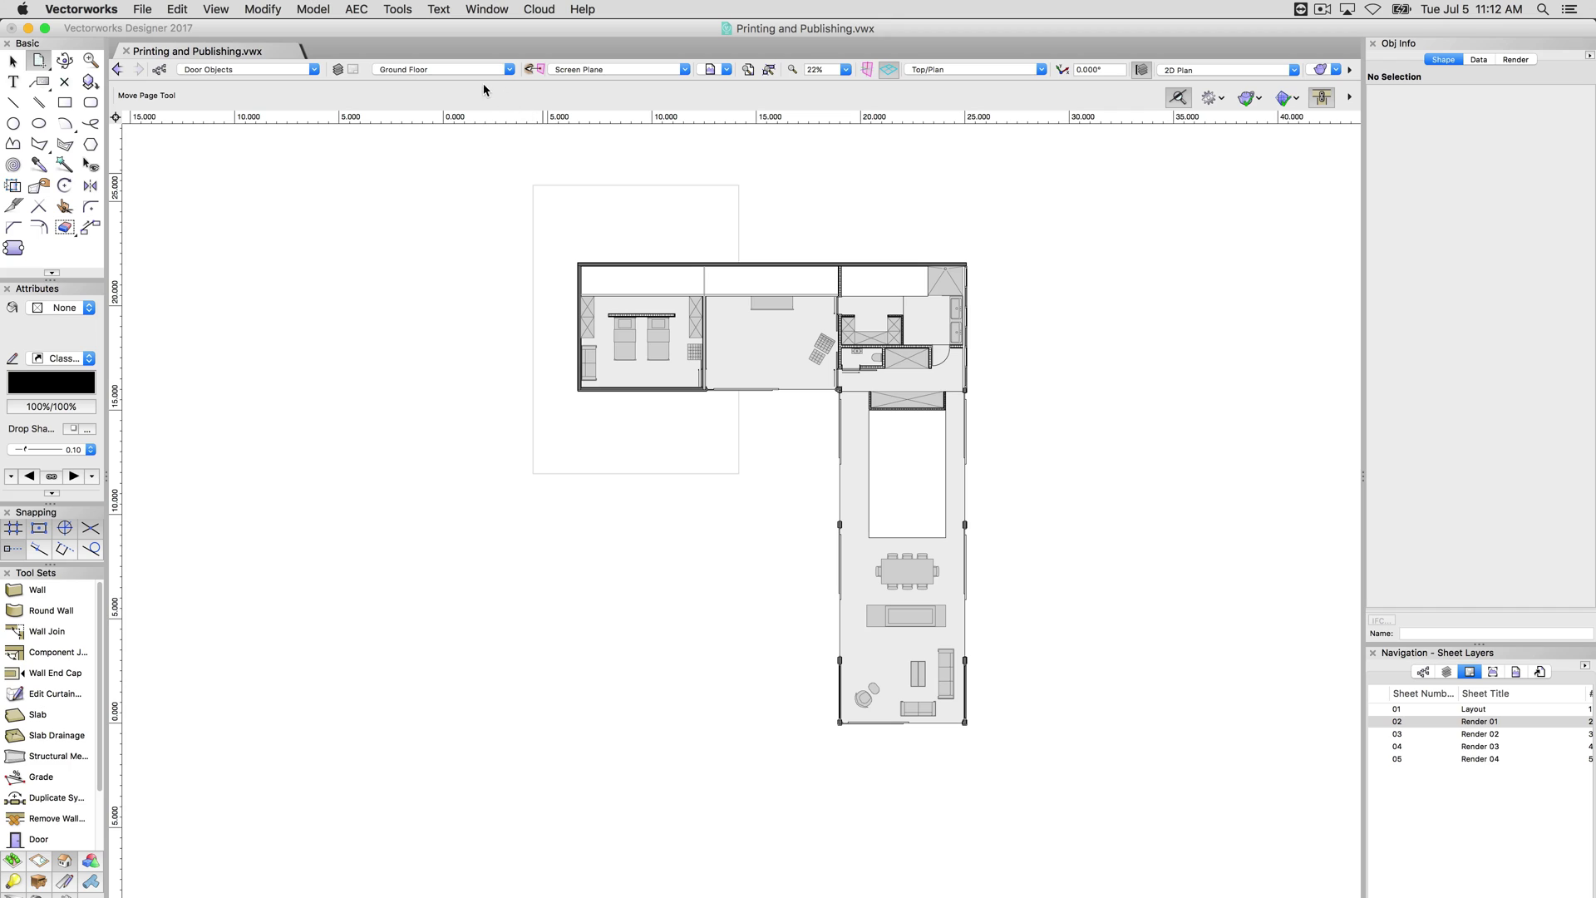
# Step: Switch to the 01 Layout sheet and review its Page Setup
pyautogui.click(447, 70)
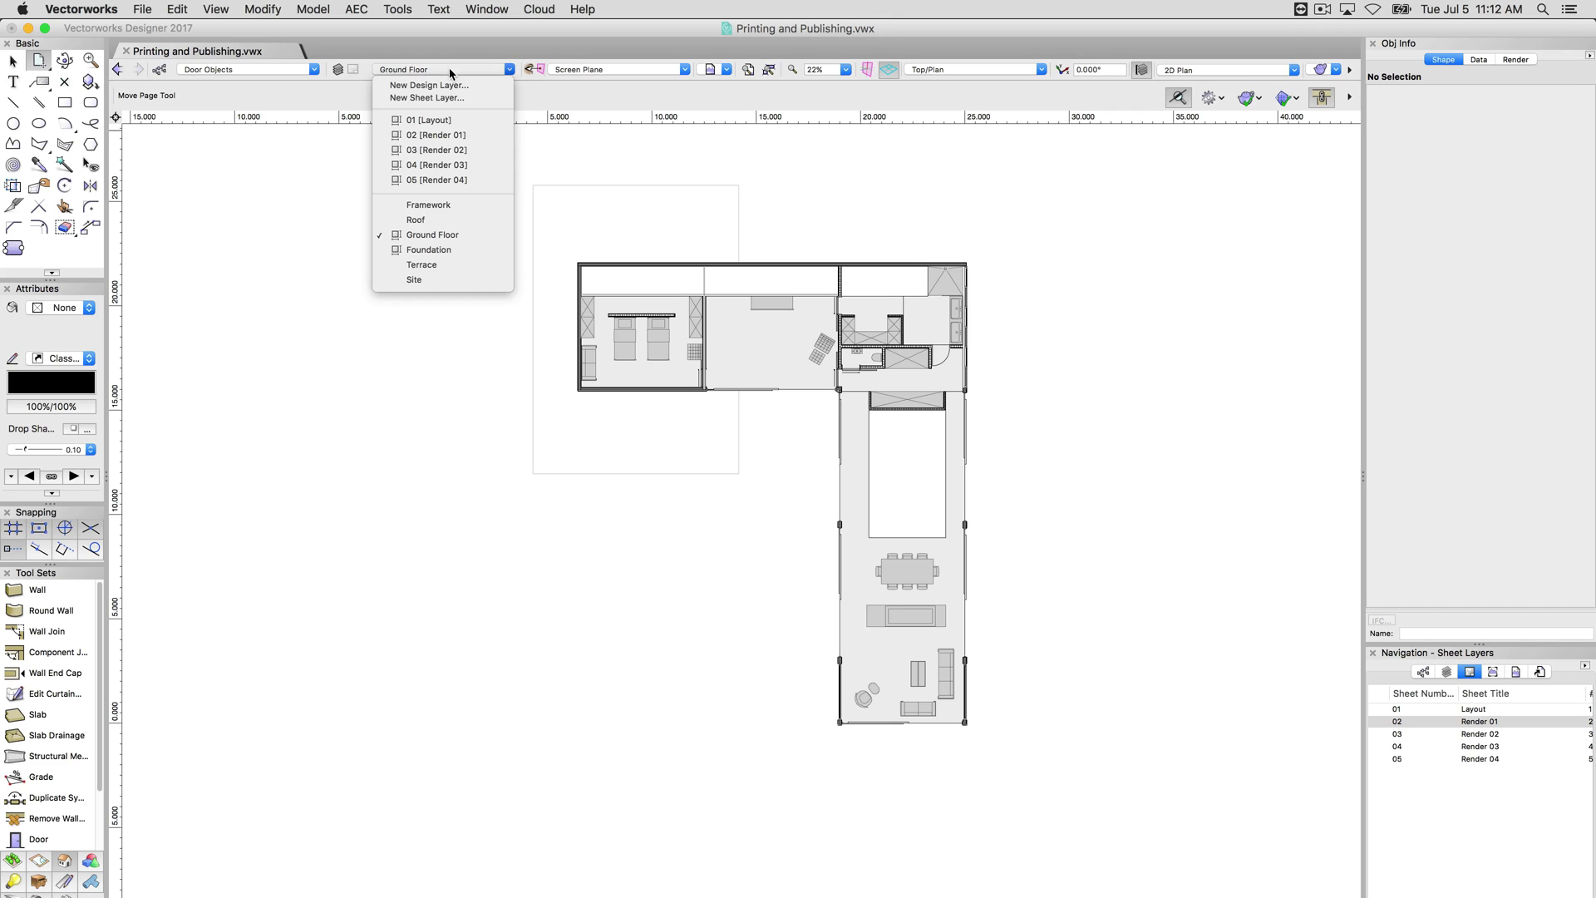
pyautogui.click(453, 131)
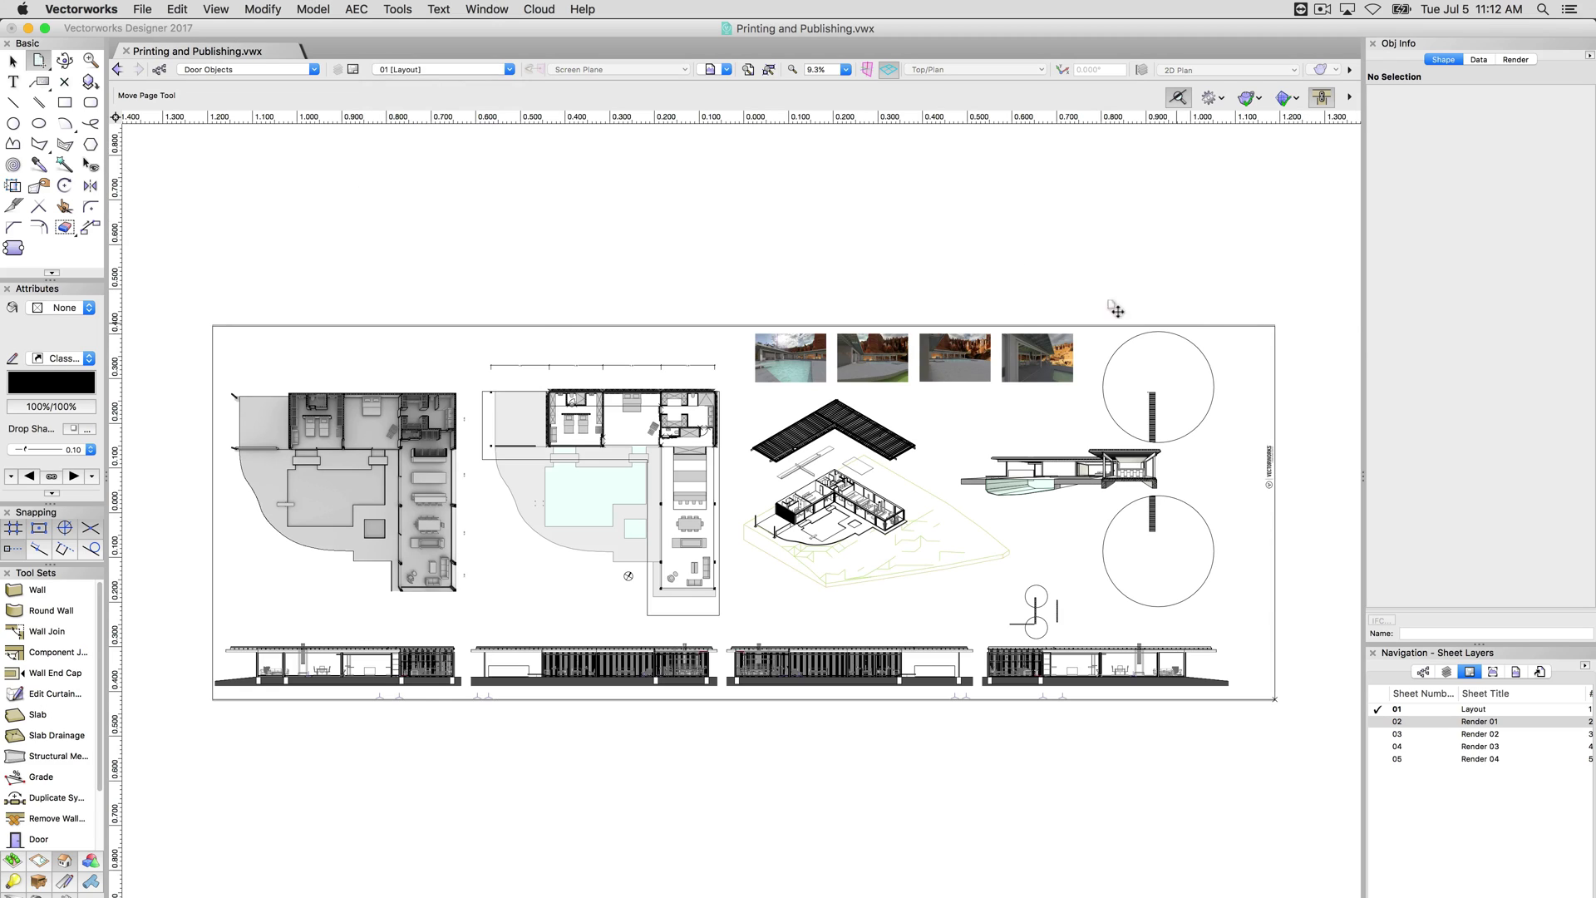
pyautogui.click(143, 10)
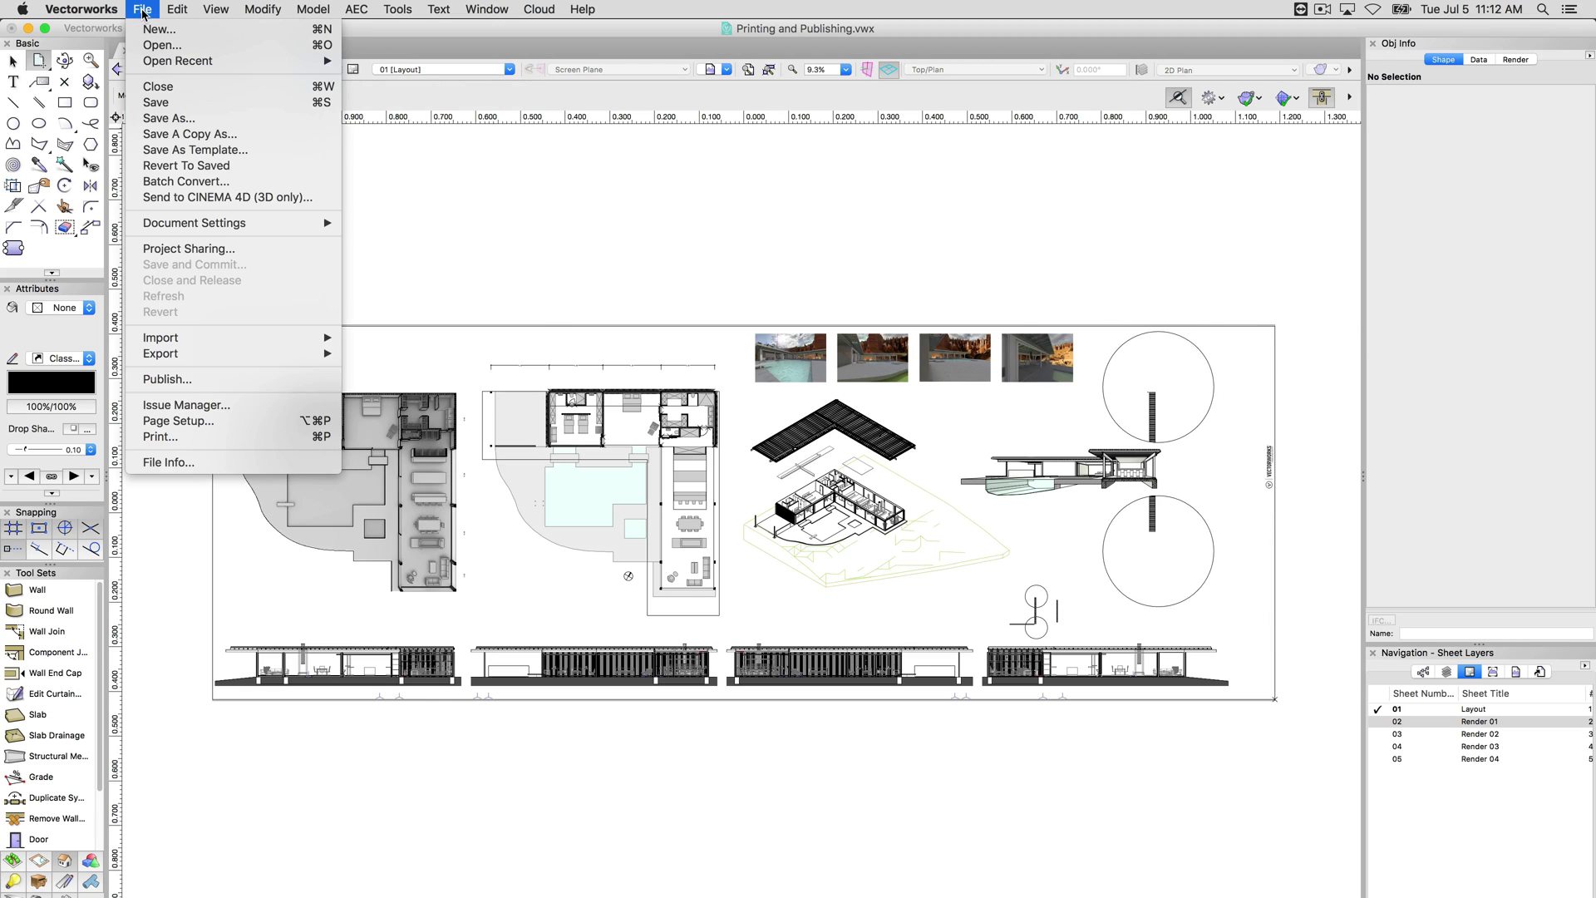
pyautogui.click(211, 421)
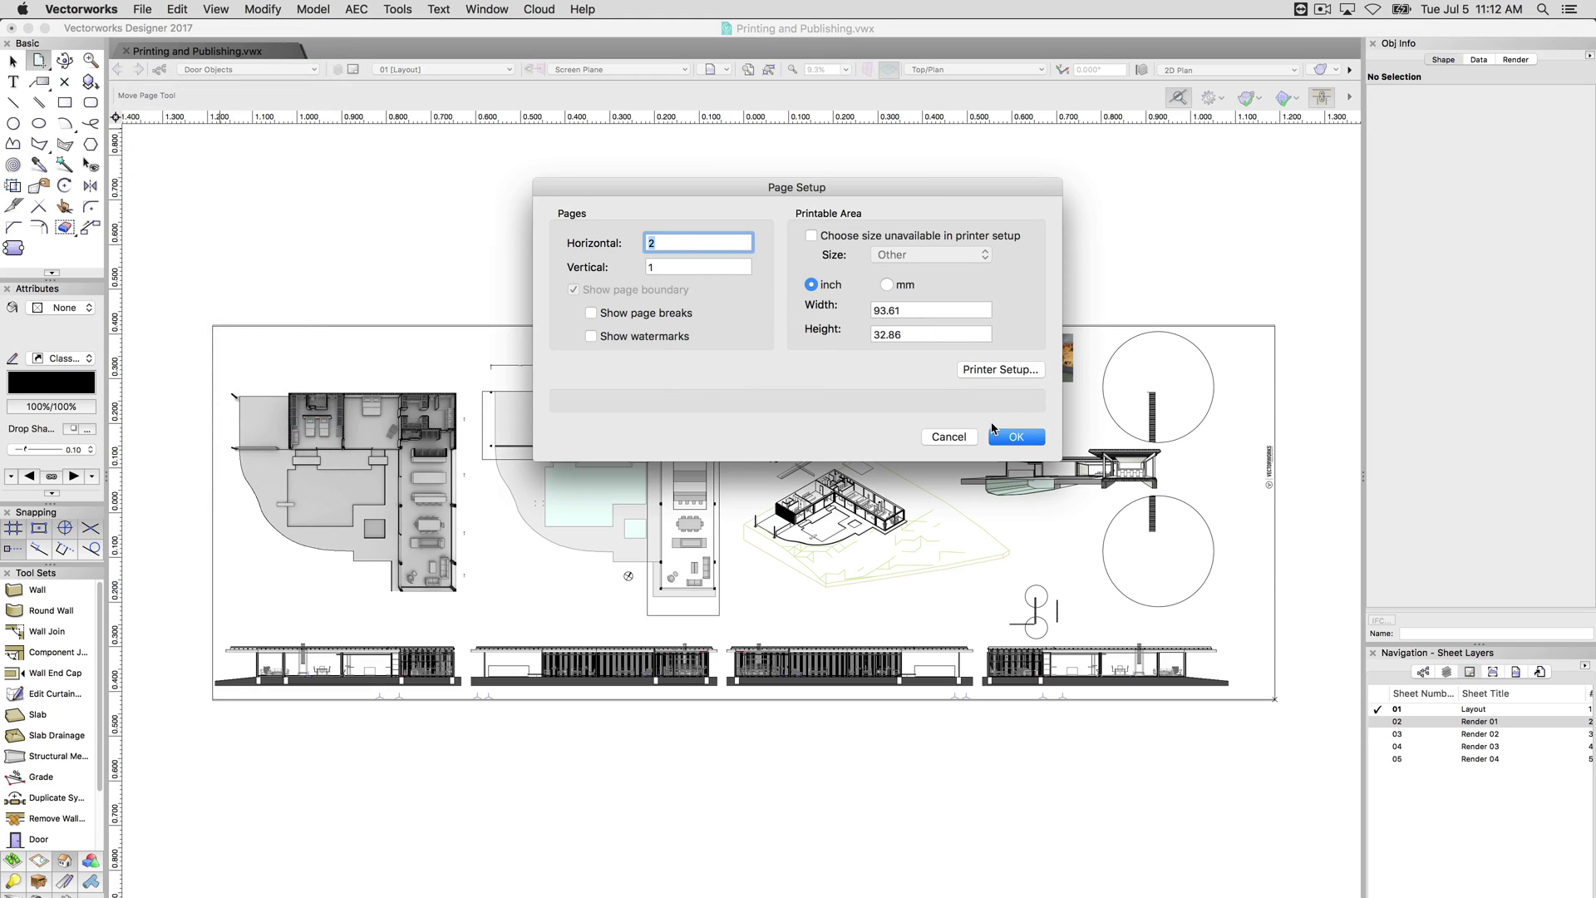
pyautogui.click(1015, 437)
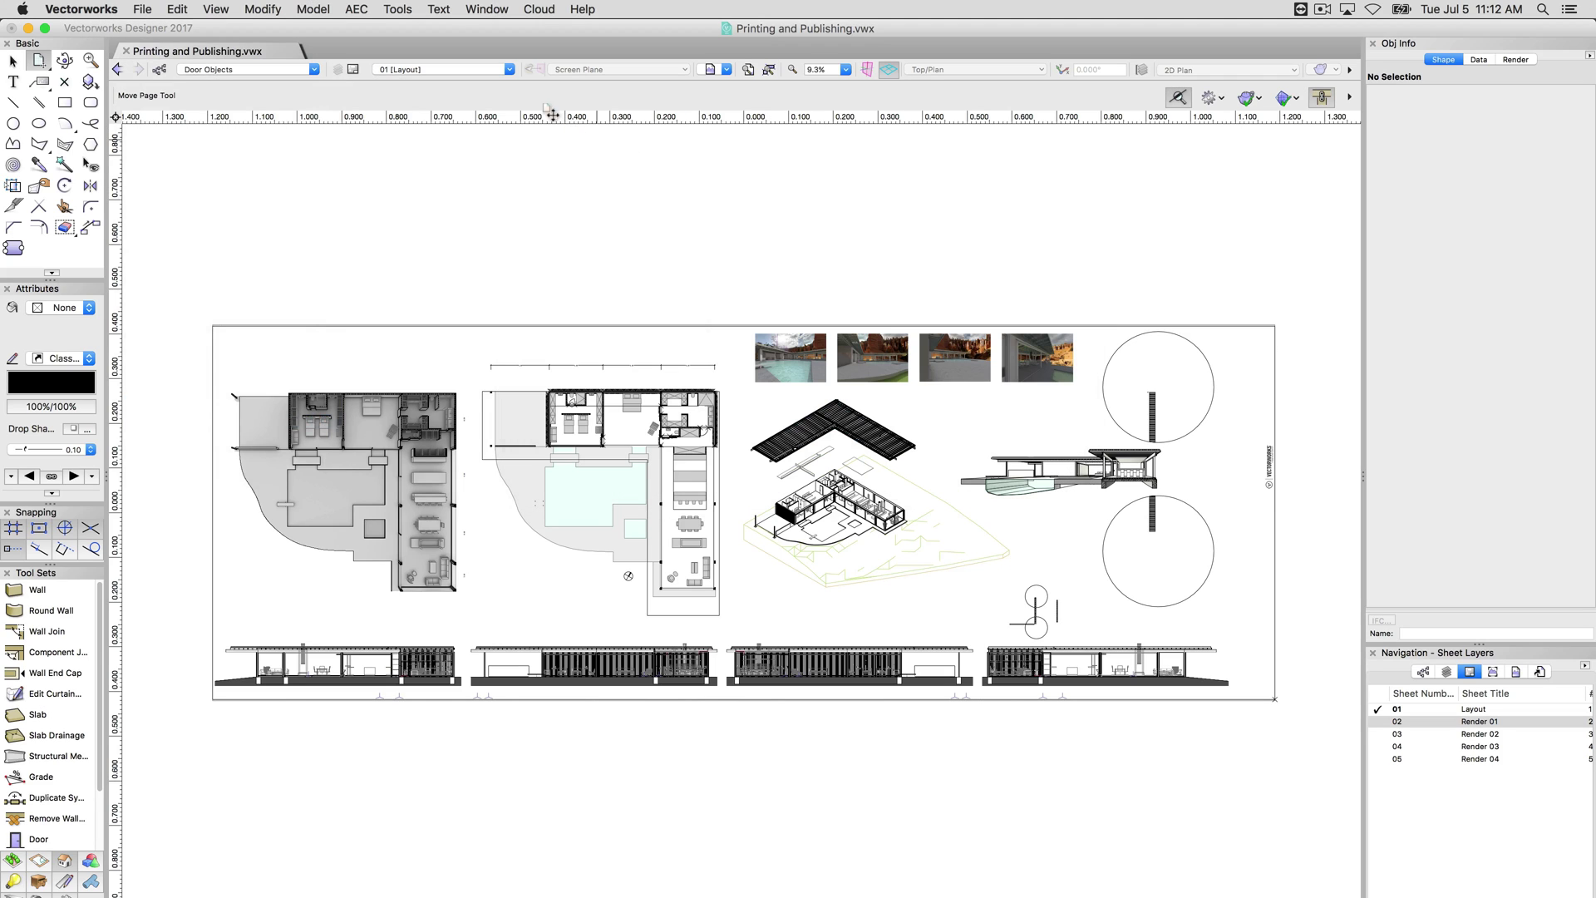
# Step: Review the 02 Render 01 sheet's Page Setup, sized ASME D, 34 × 22 inches
pyautogui.click(466, 70)
pyautogui.click(430, 123)
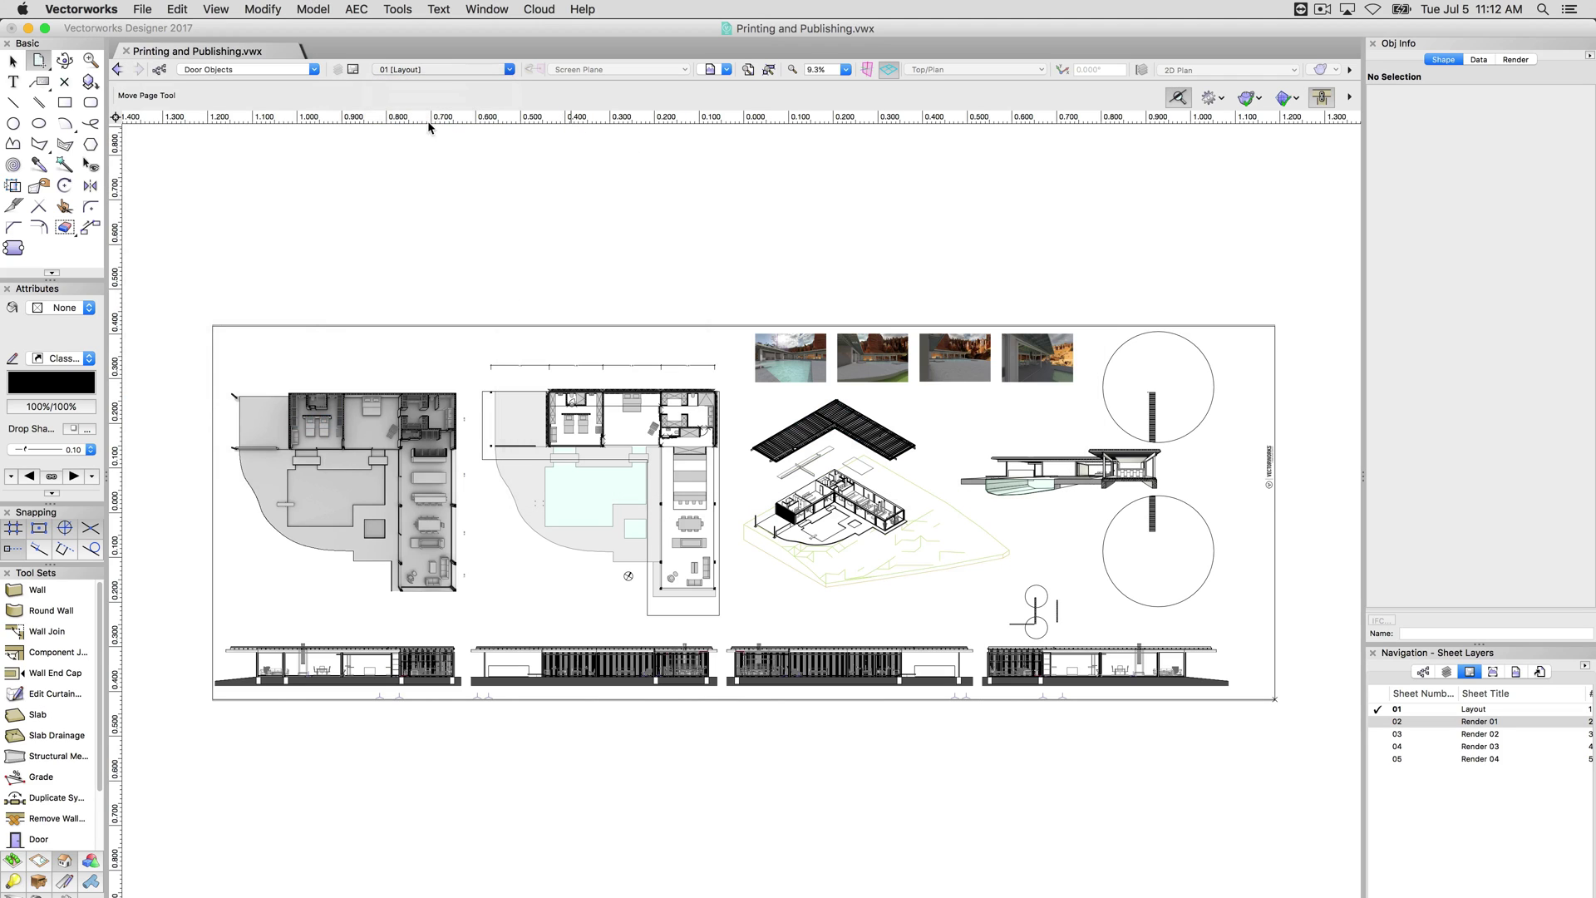
pyautogui.click(142, 10)
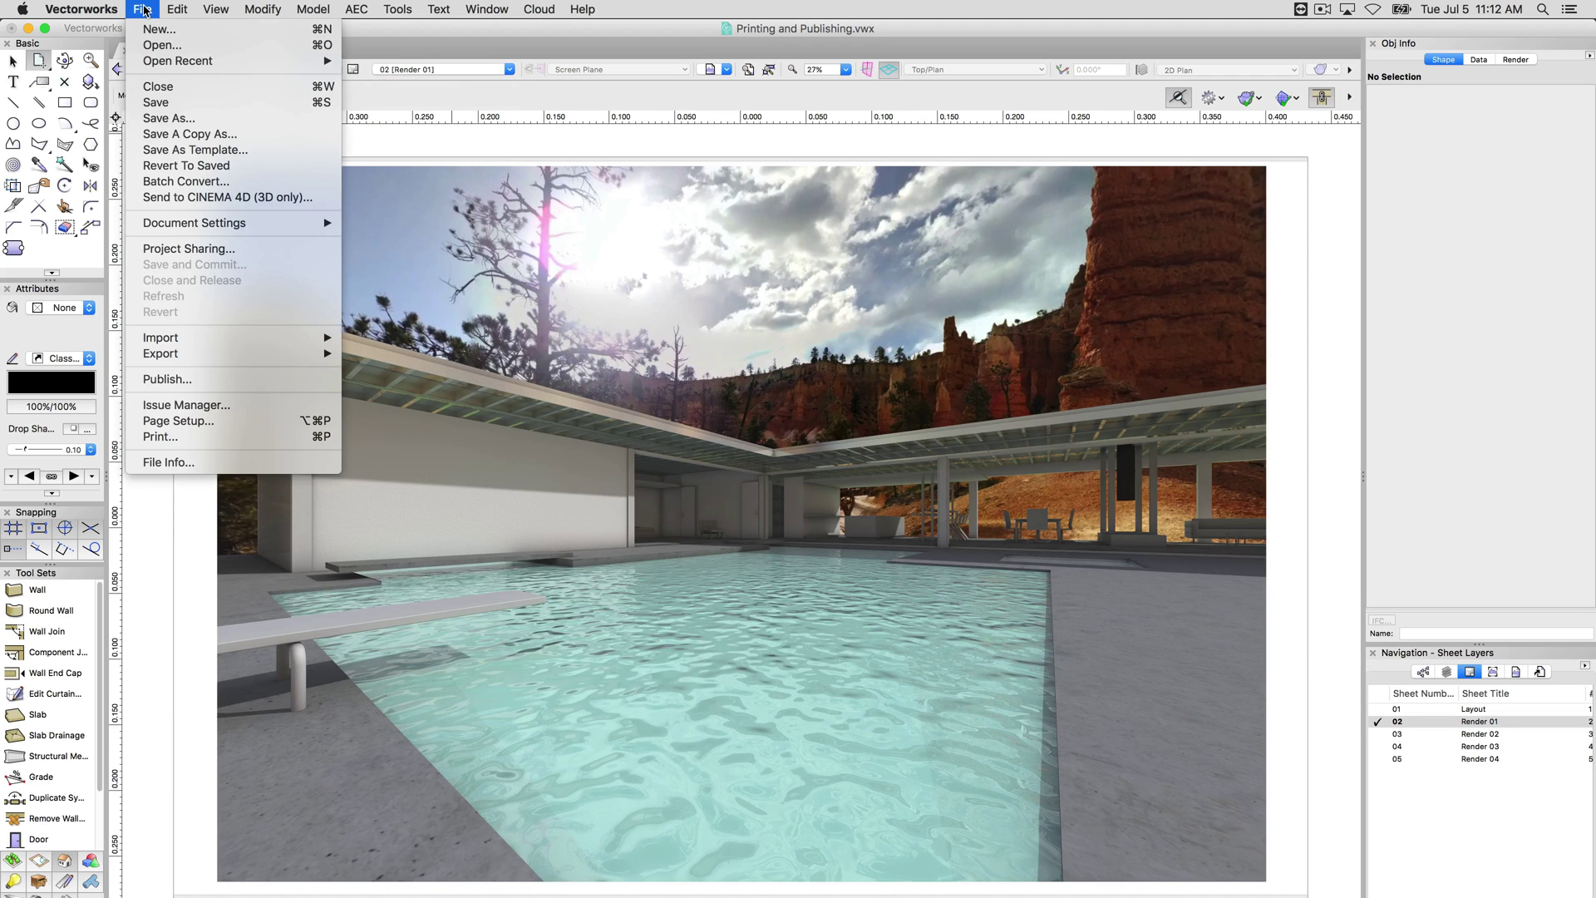
pyautogui.click(183, 422)
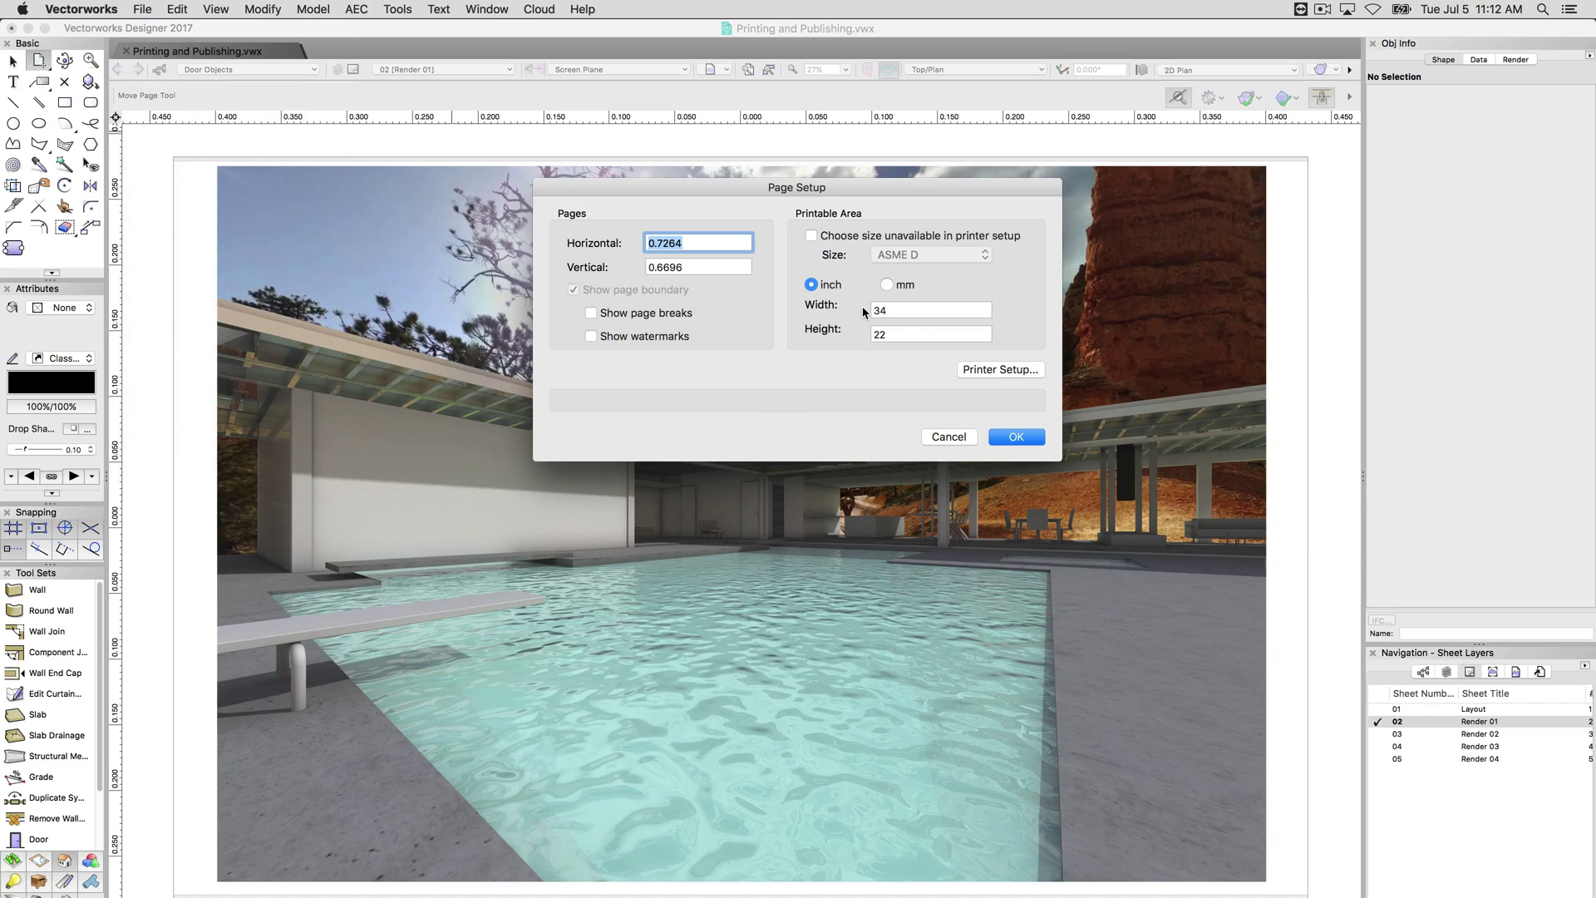
pyautogui.click(1009, 437)
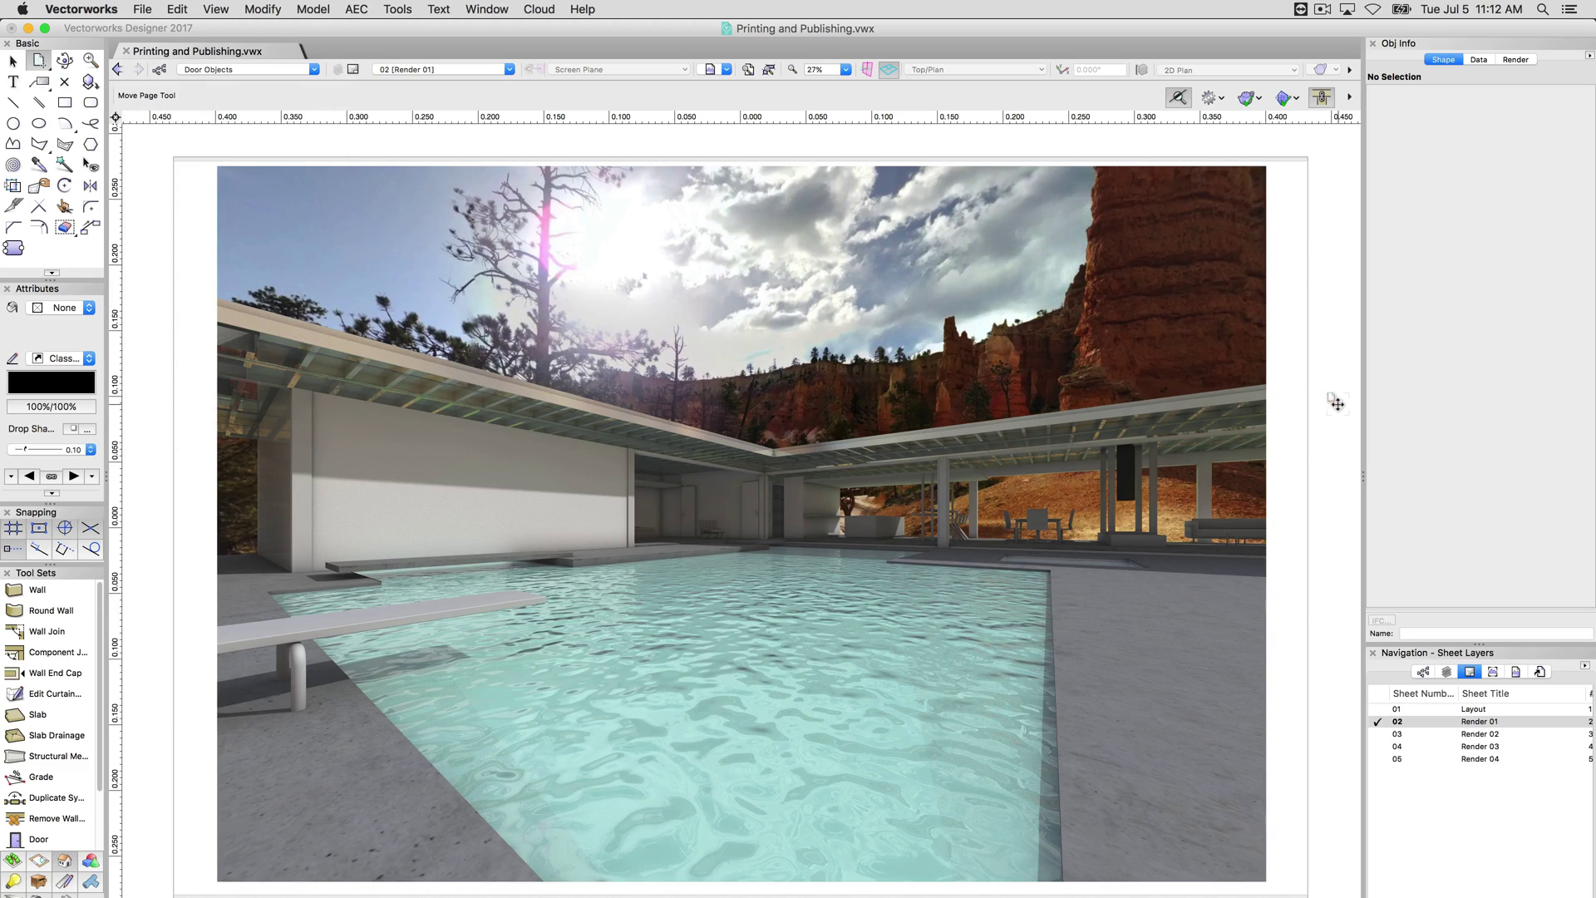
# Step: Switch the active layer back to the Ground Floor design layer
pyautogui.click(457, 70)
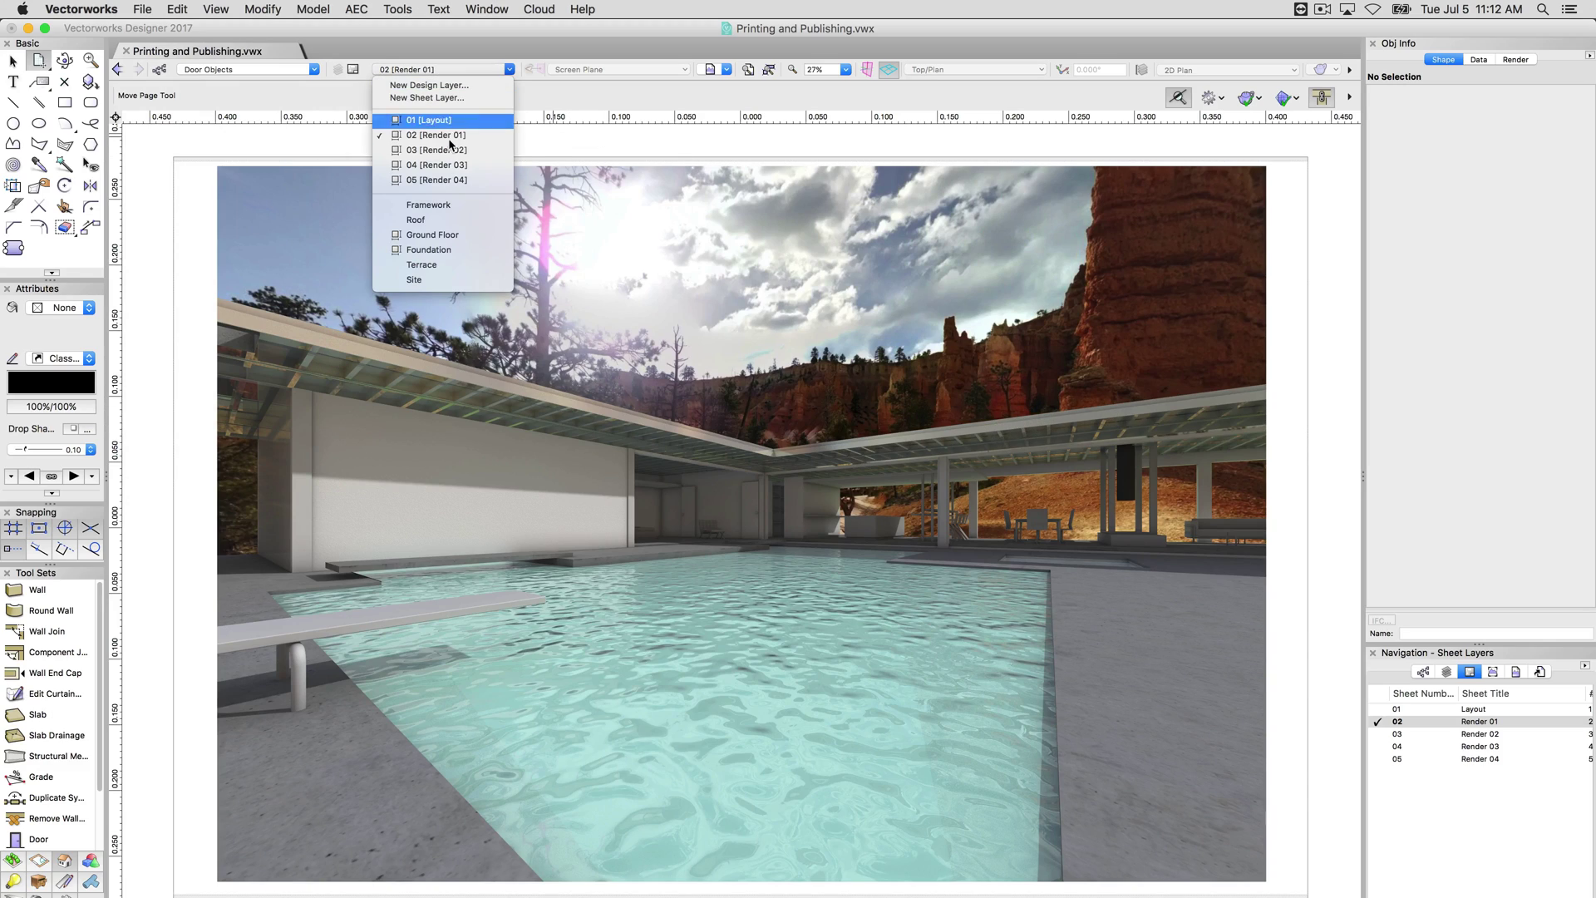
pyautogui.click(447, 235)
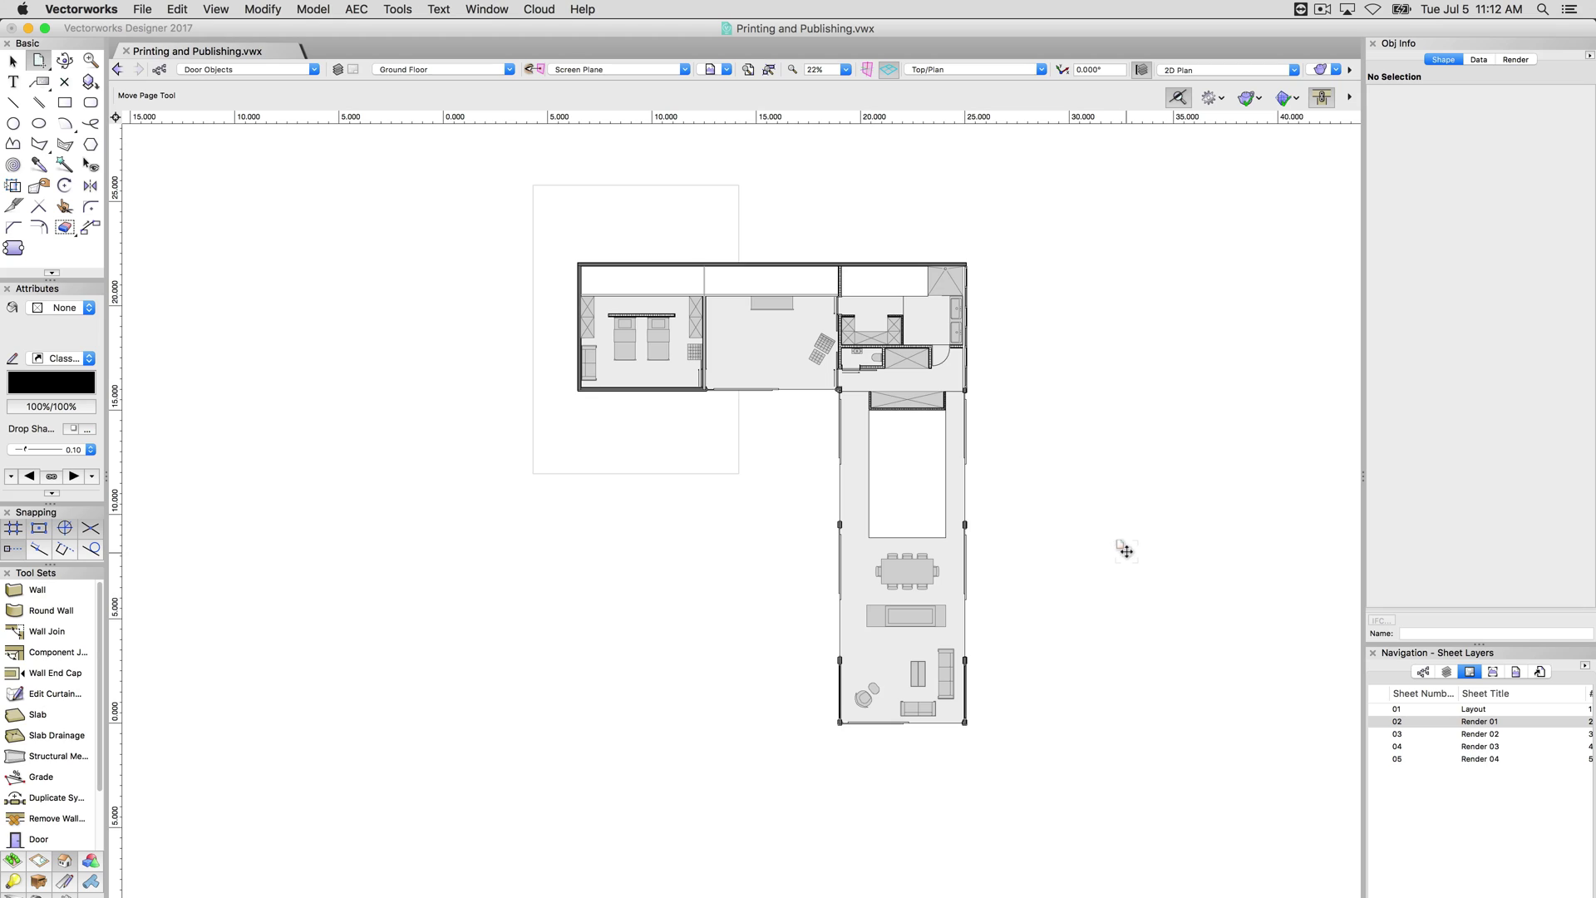
pyautogui.click(141, 9)
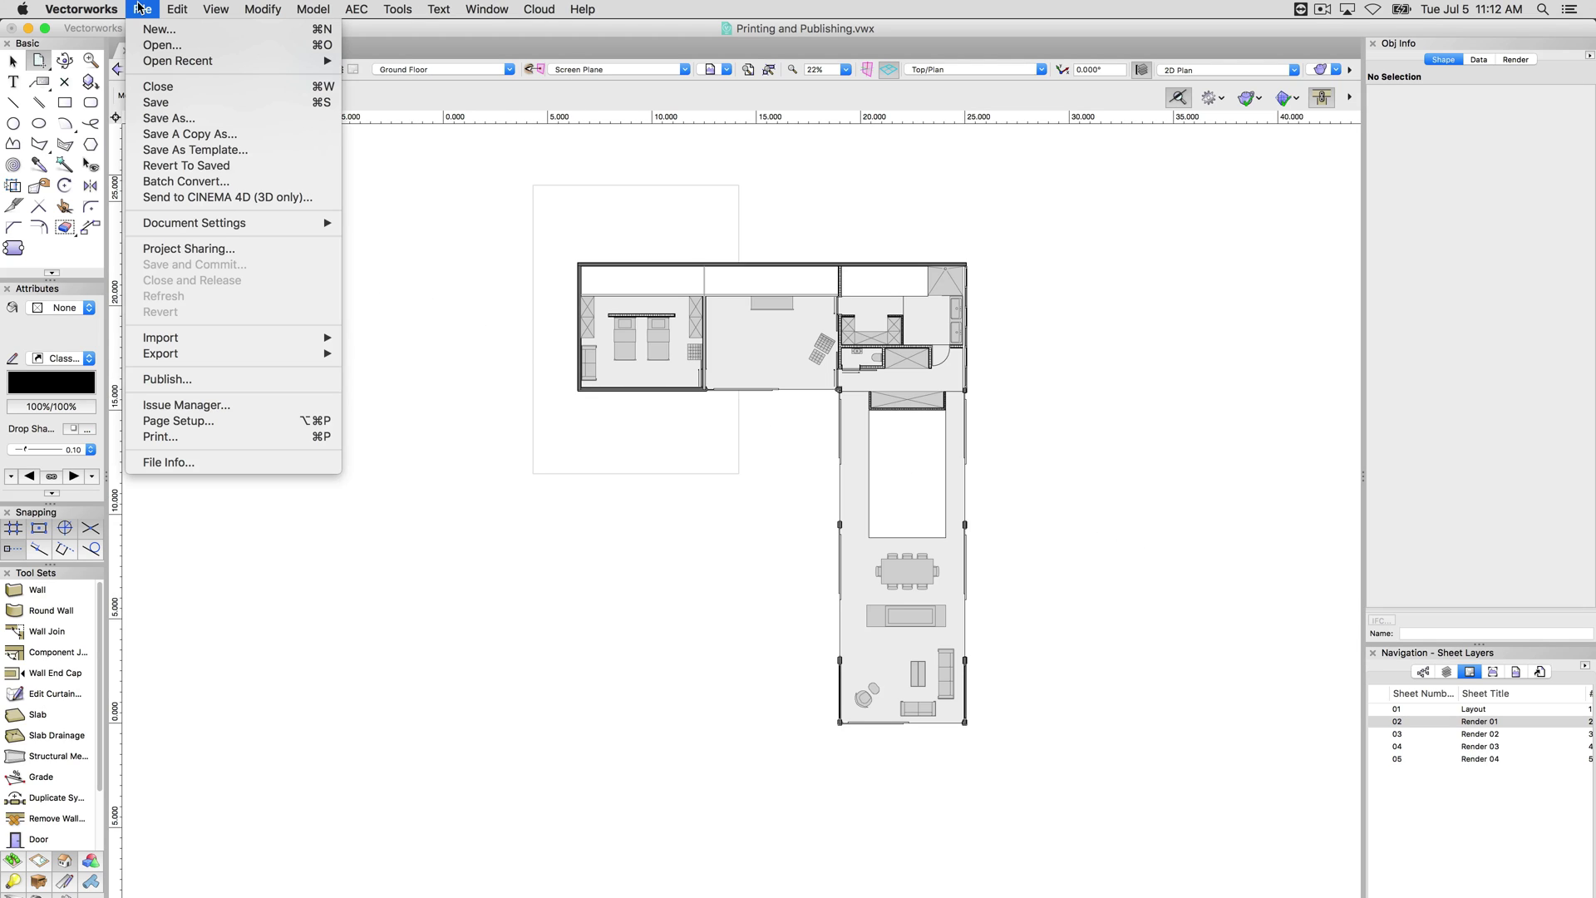
pyautogui.click(166, 436)
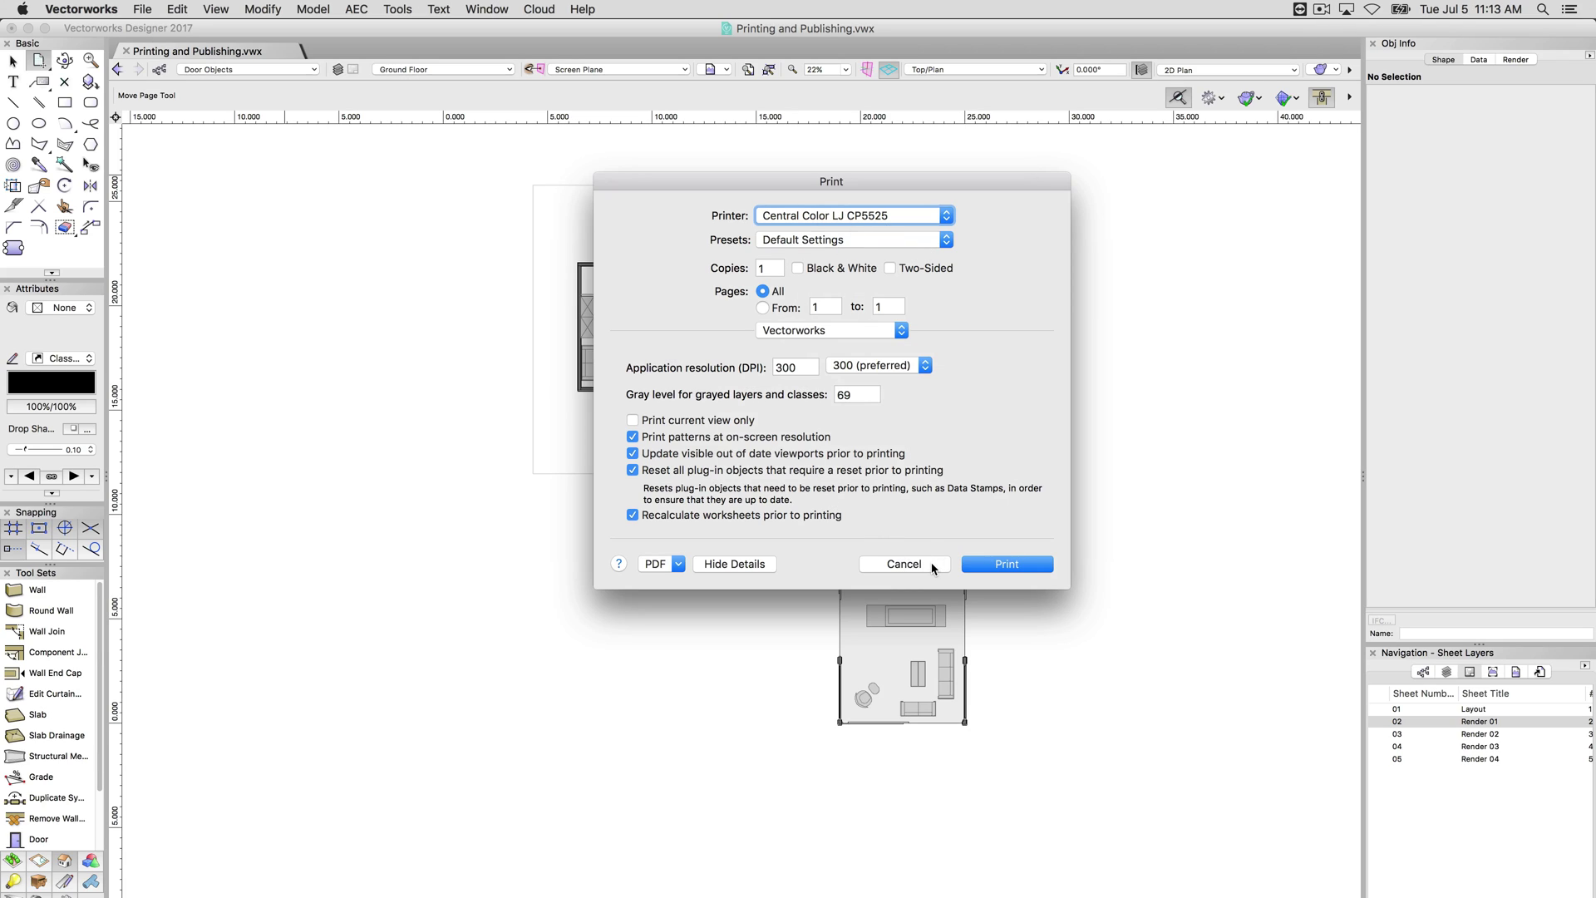
pyautogui.click(931, 567)
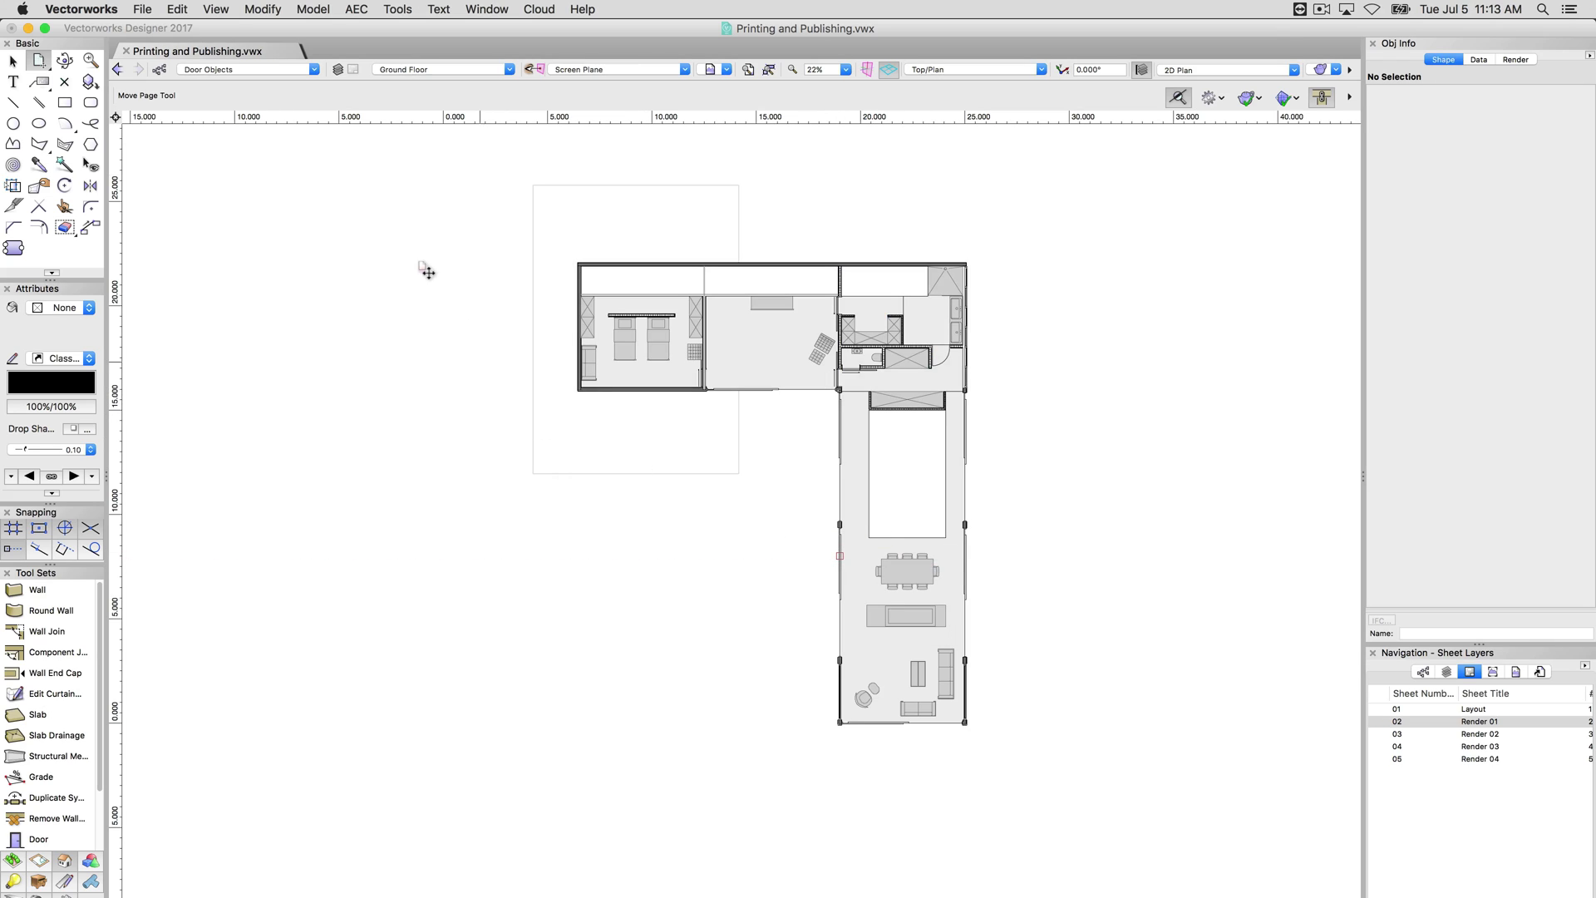
pyautogui.click(143, 9)
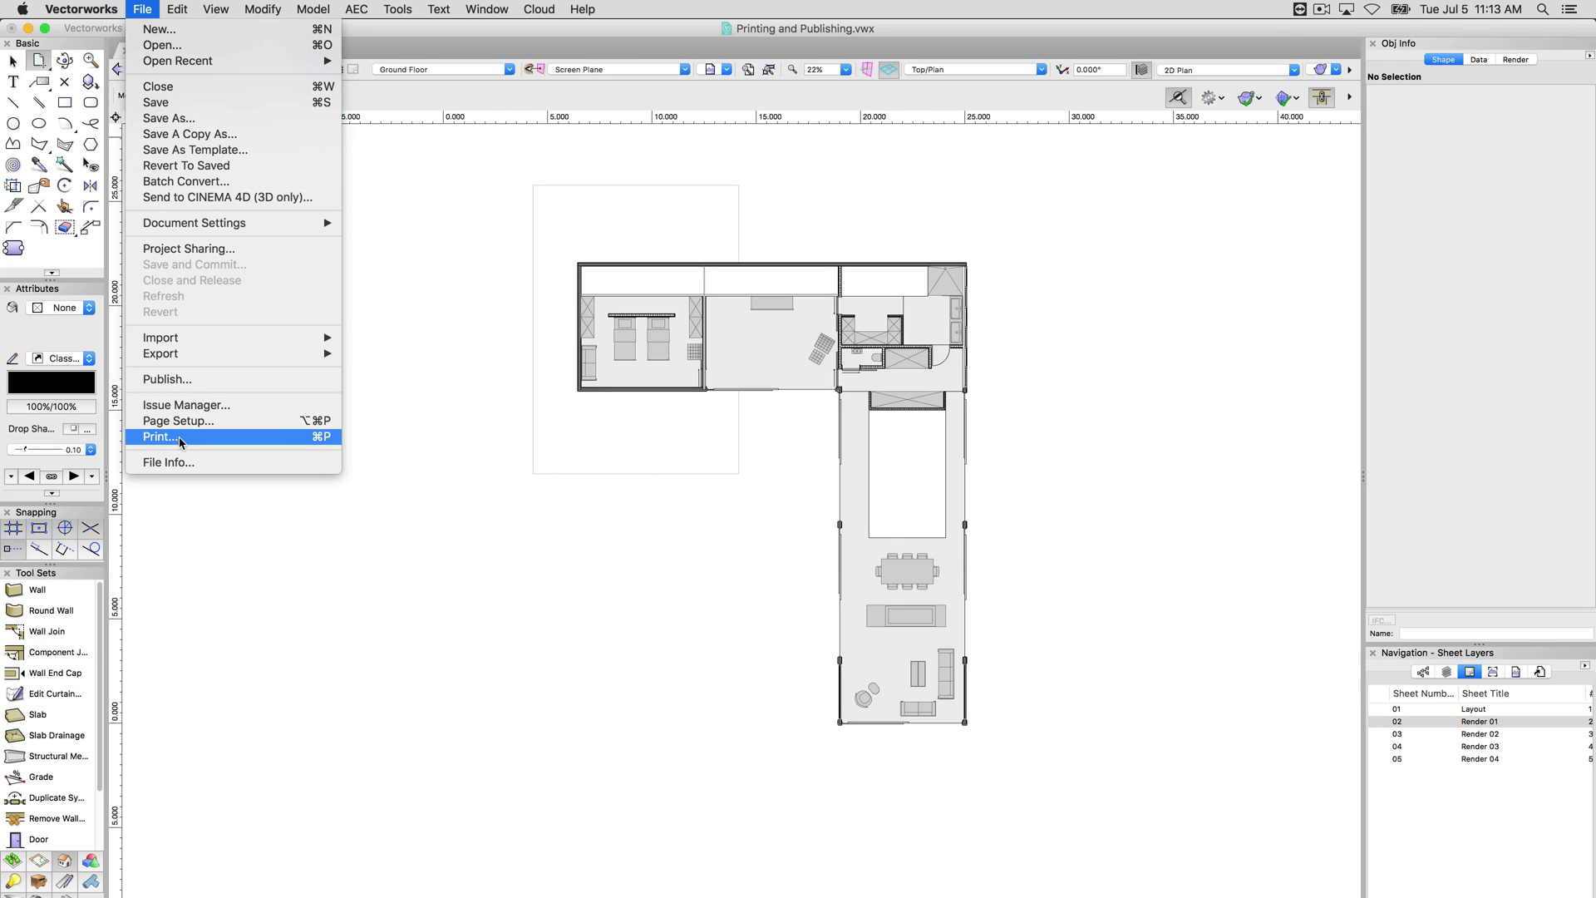
# Step: Open the Publish dialog and widen the Type and File Name columns of the available list
pyautogui.click(184, 380)
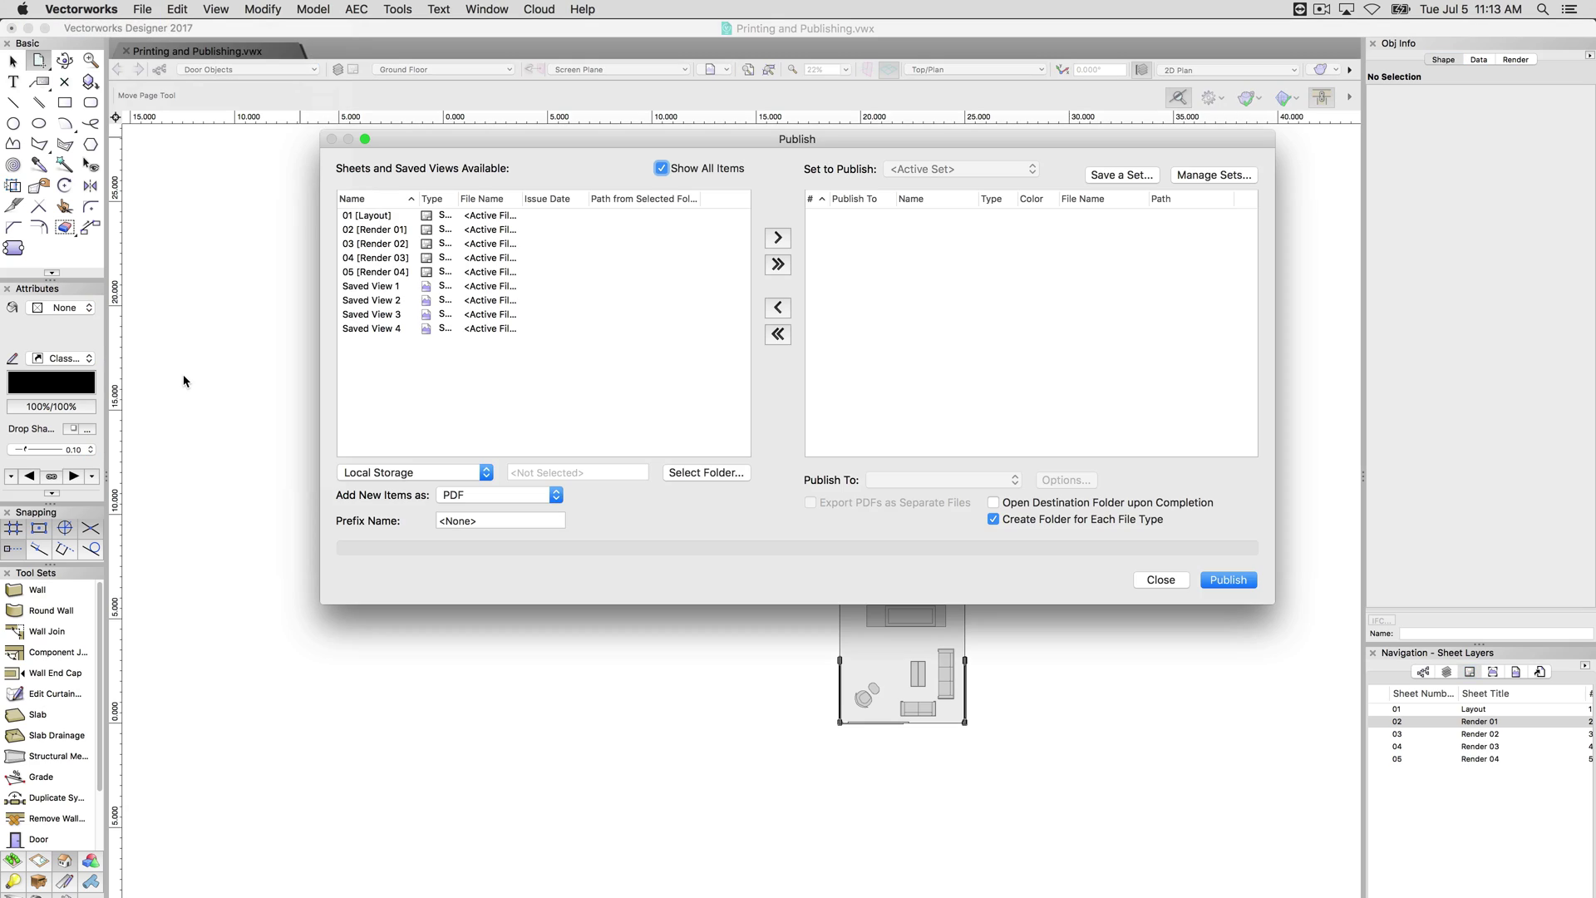
pyautogui.moveTo(521, 201); pyautogui.dragTo(561, 202)
pyautogui.moveTo(456, 202); pyautogui.dragTo(525, 202)
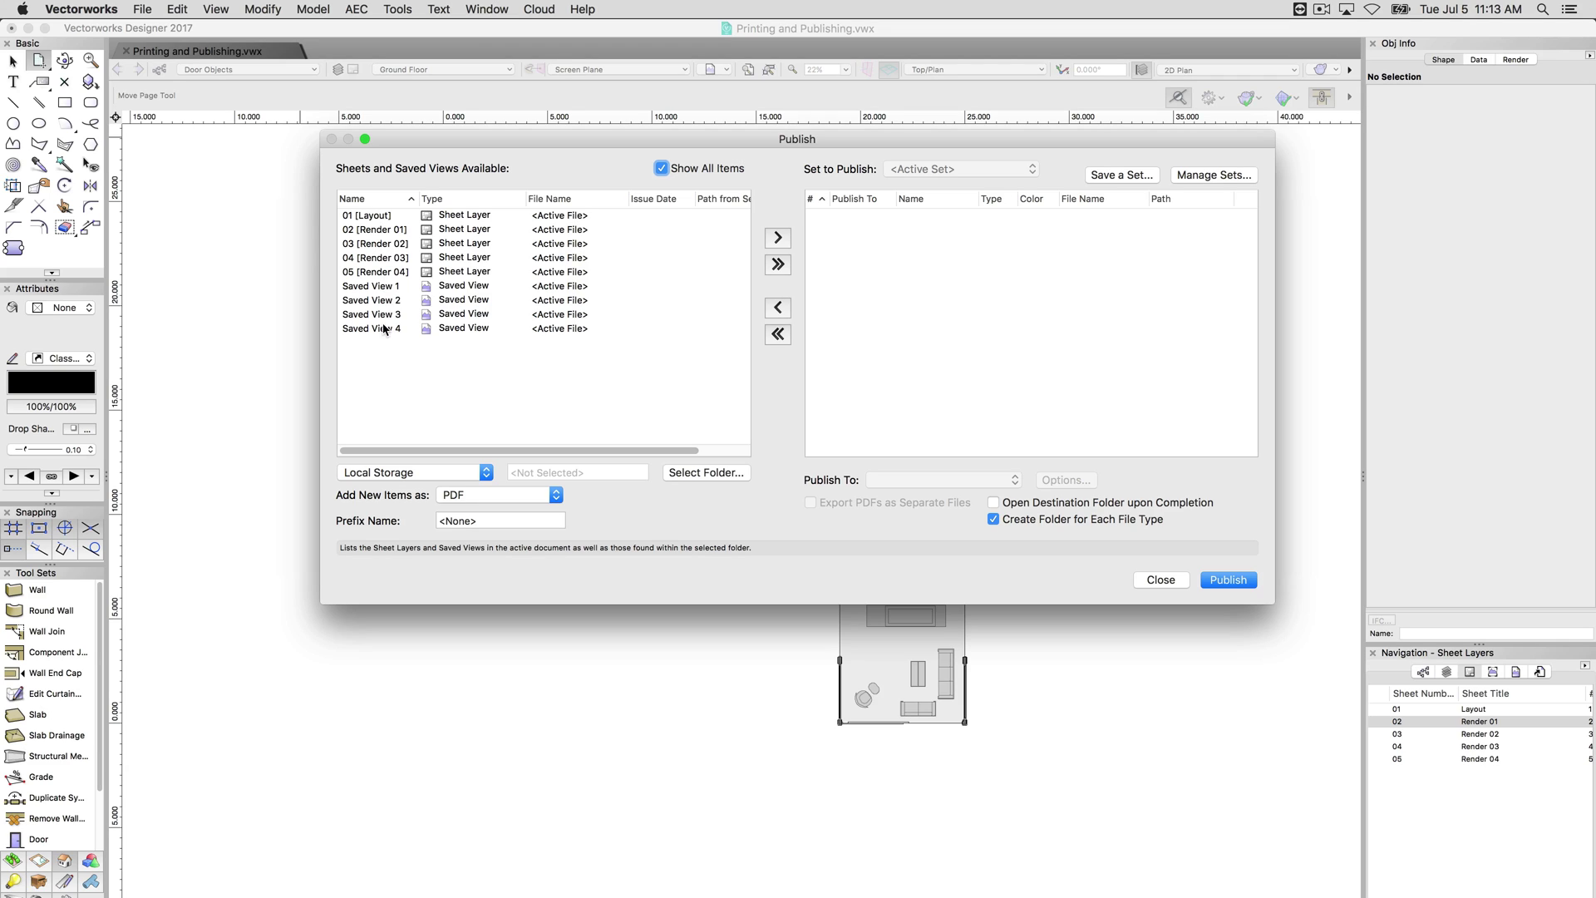
# Step: Select sheets 01 [Layout] through 05 [Render 04] and add them as PDF items
pyautogui.click(385, 216)
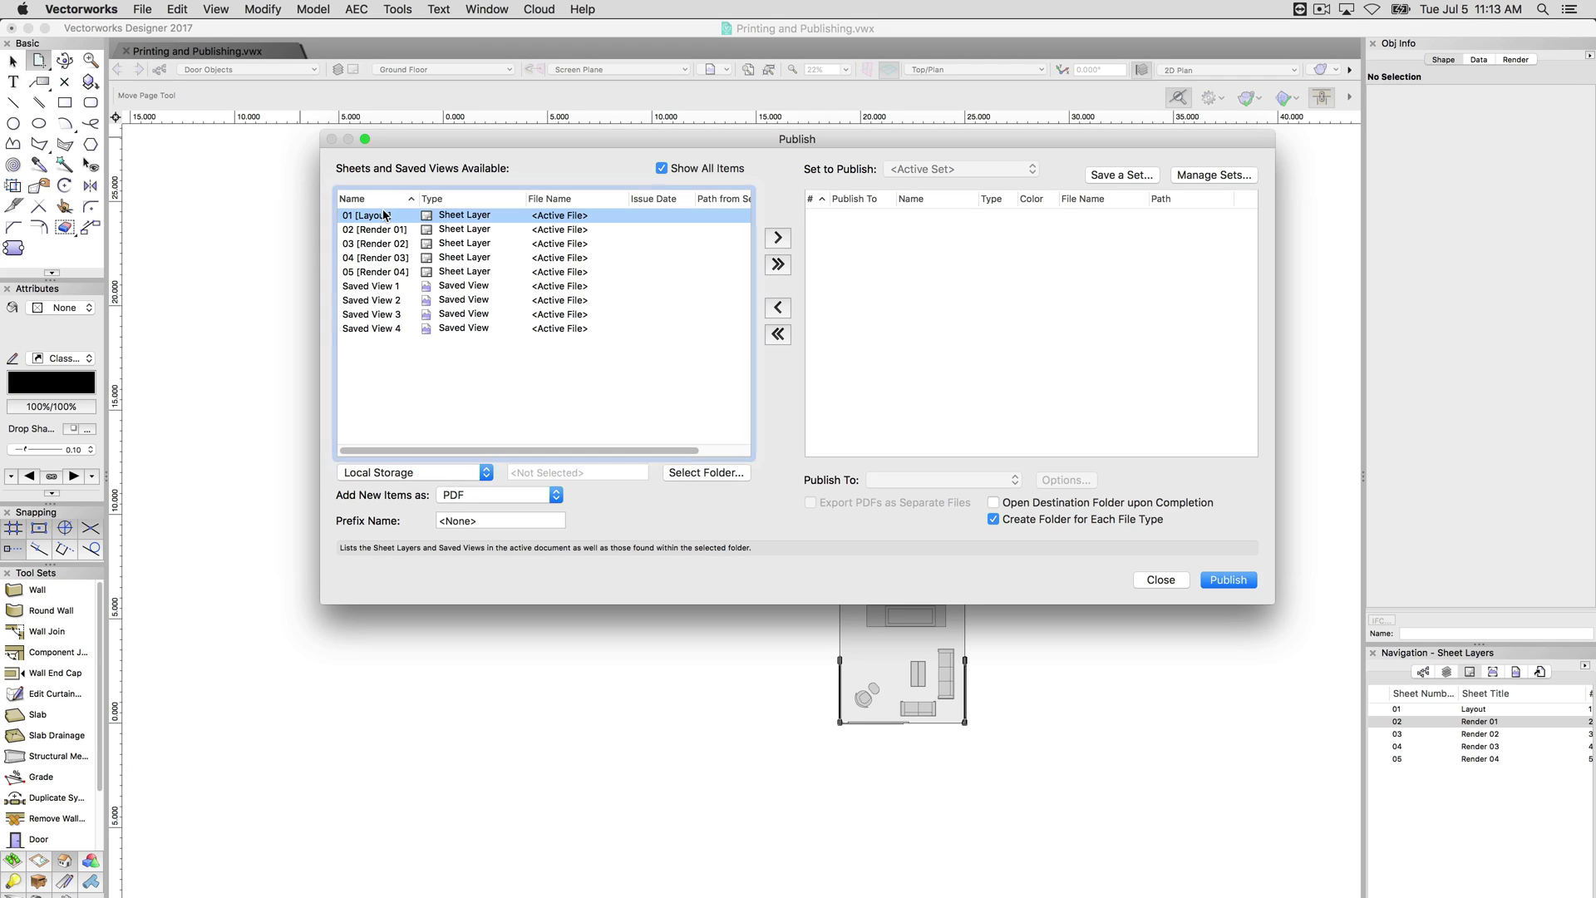
pyautogui.keyDown('shift'); pyautogui.click(388, 272); pyautogui.keyUp('shift')
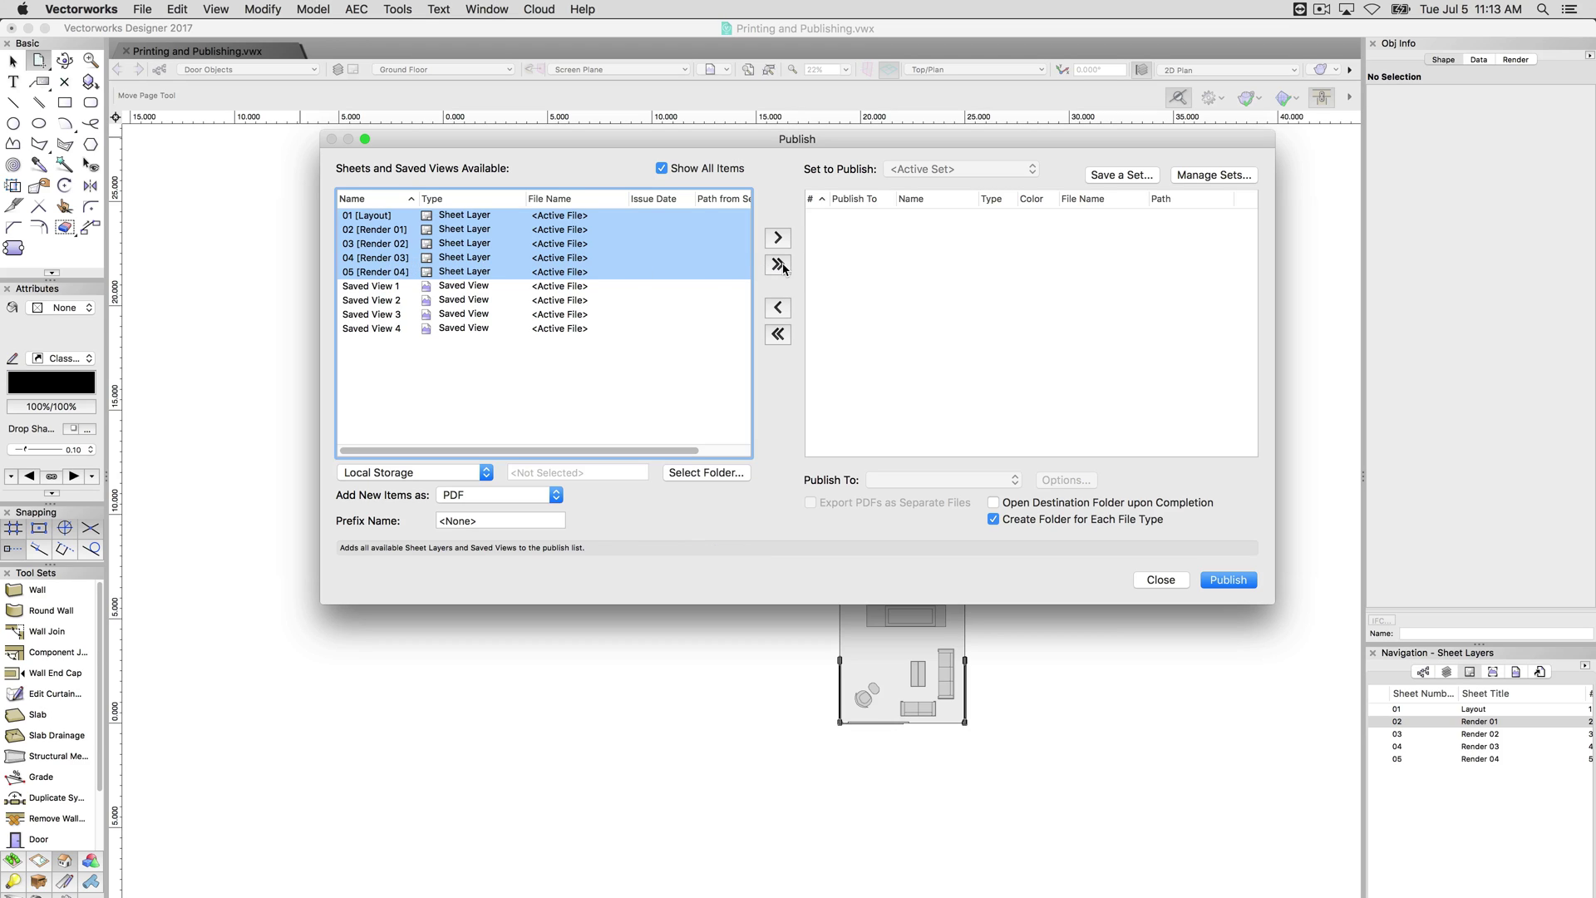
pyautogui.click(777, 238)
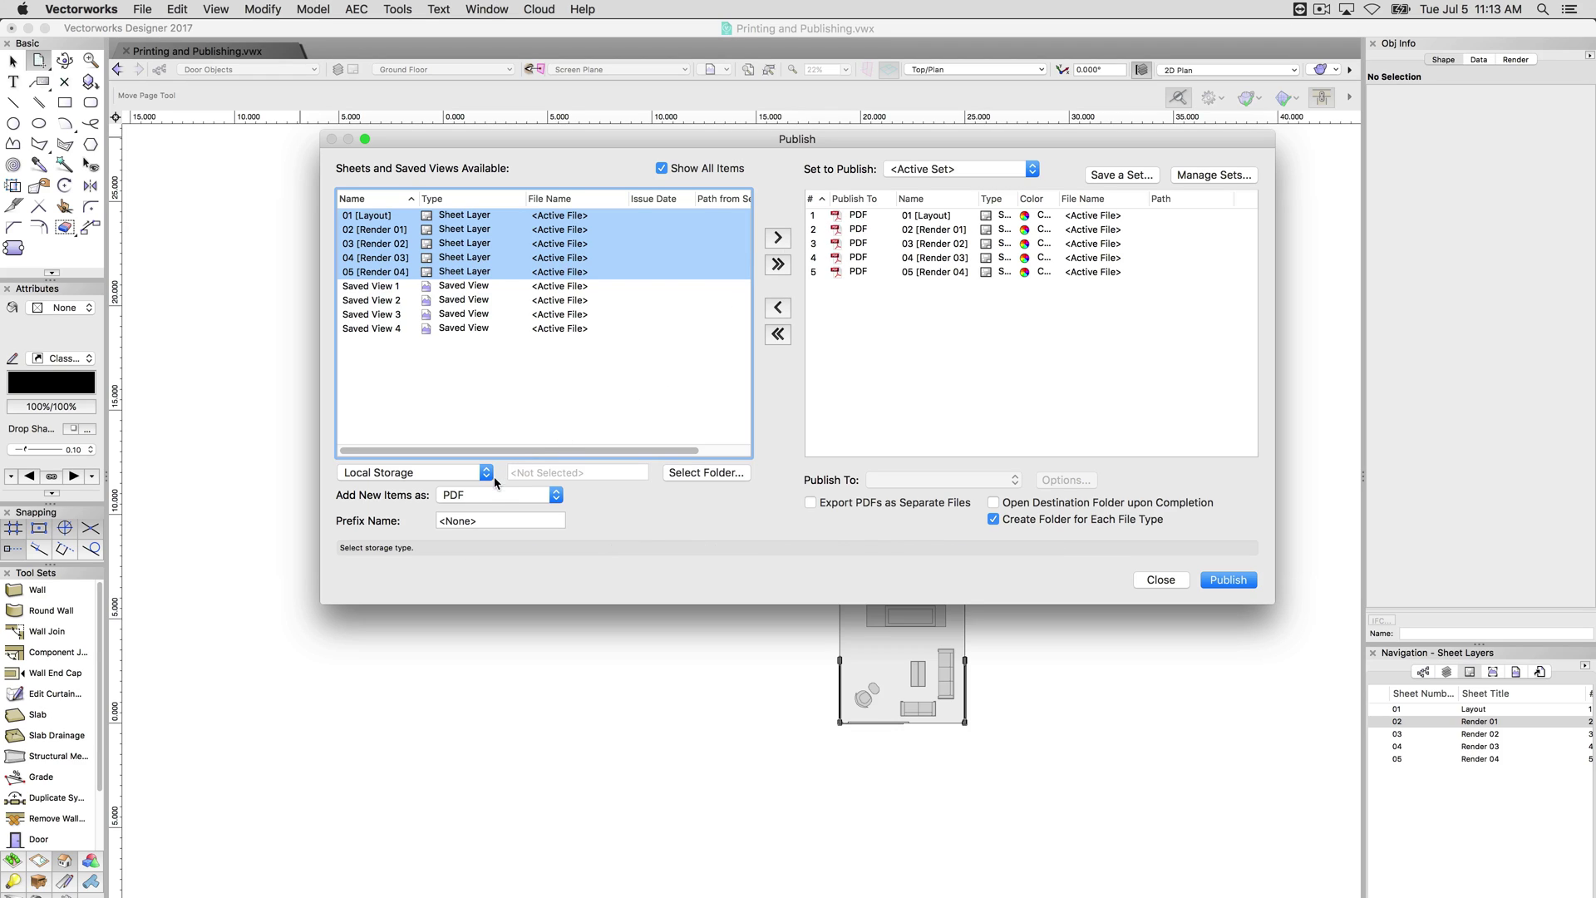
pyautogui.click(484, 496)
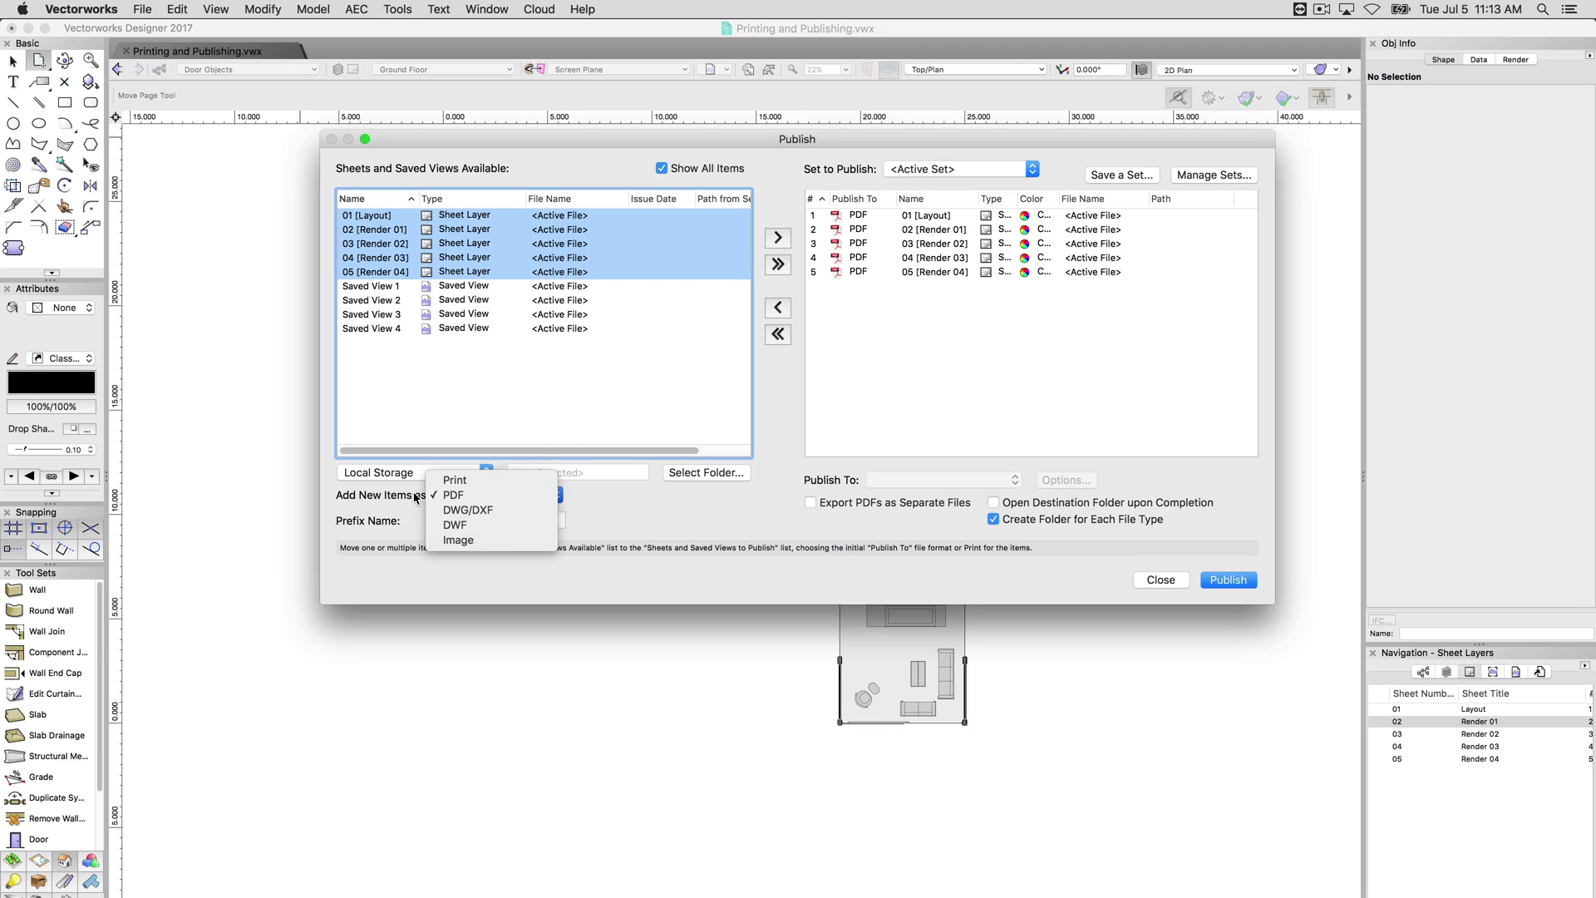
pyautogui.click(496, 494)
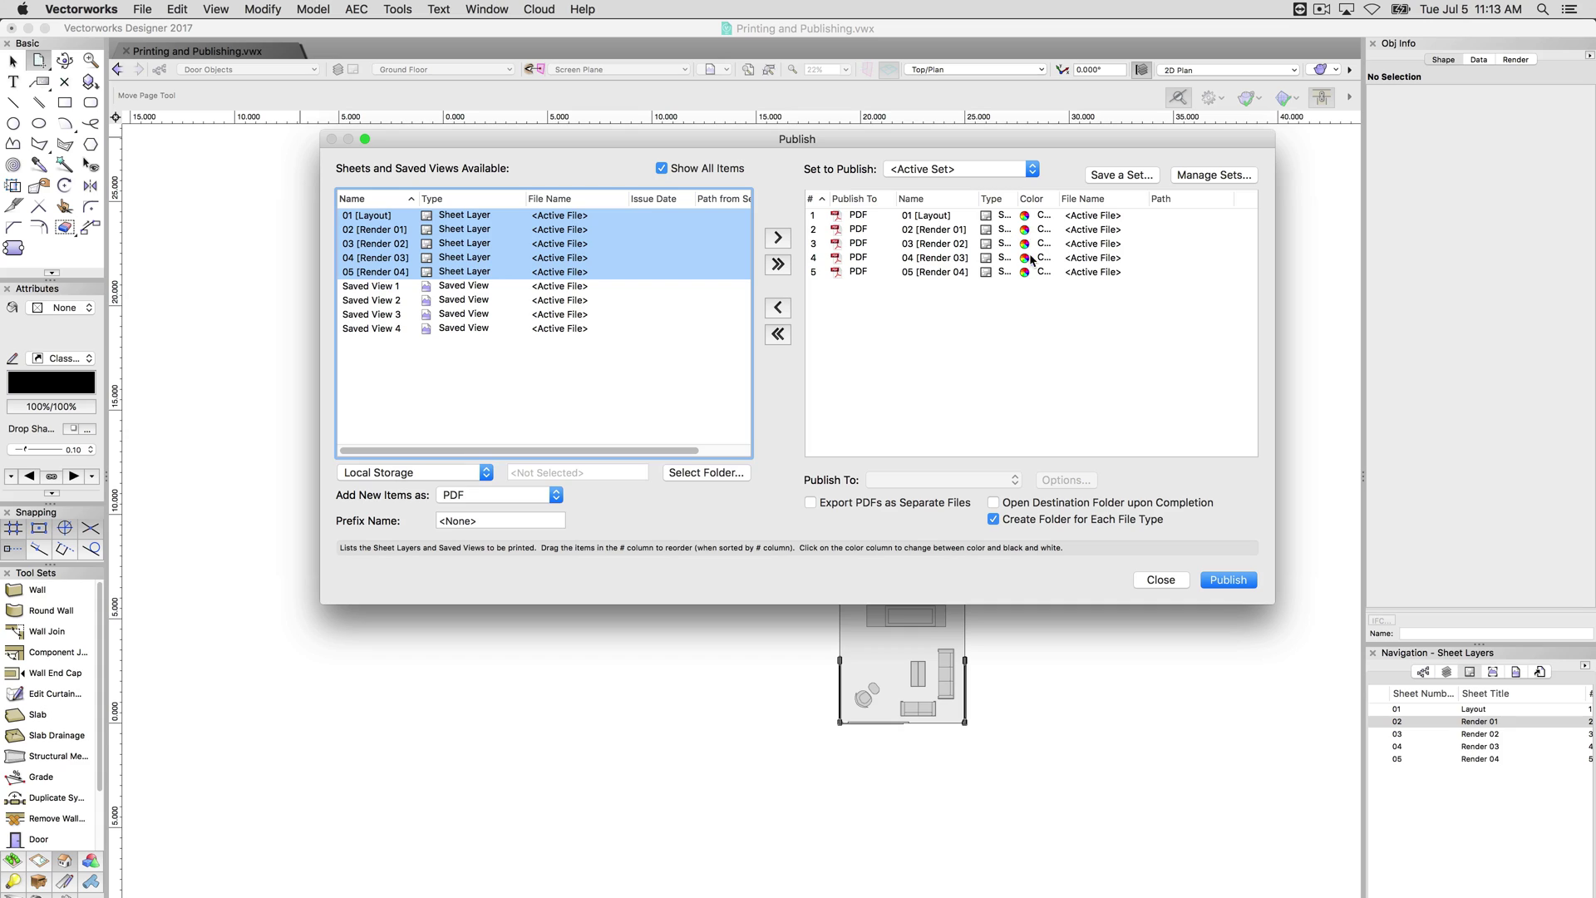
# Step: Replace the five queued PDF items with the same sheets added as Print items
pyautogui.click(885, 272)
pyautogui.keyDown('shift'); pyautogui.click(866, 217); pyautogui.keyUp('shift')
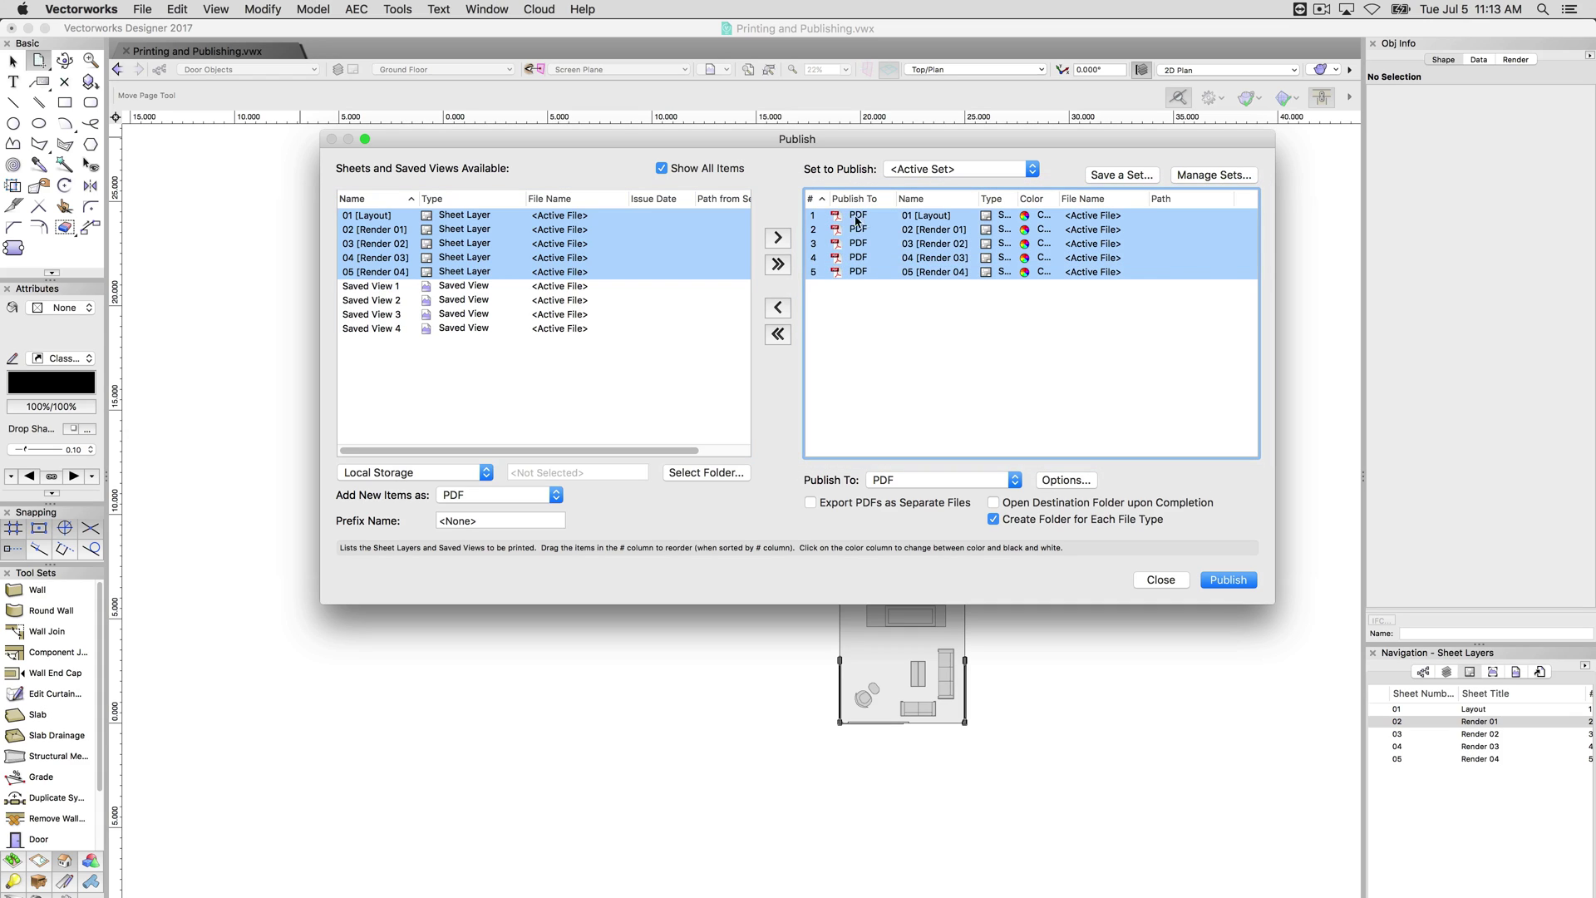
pyautogui.click(775, 310)
pyautogui.click(492, 494)
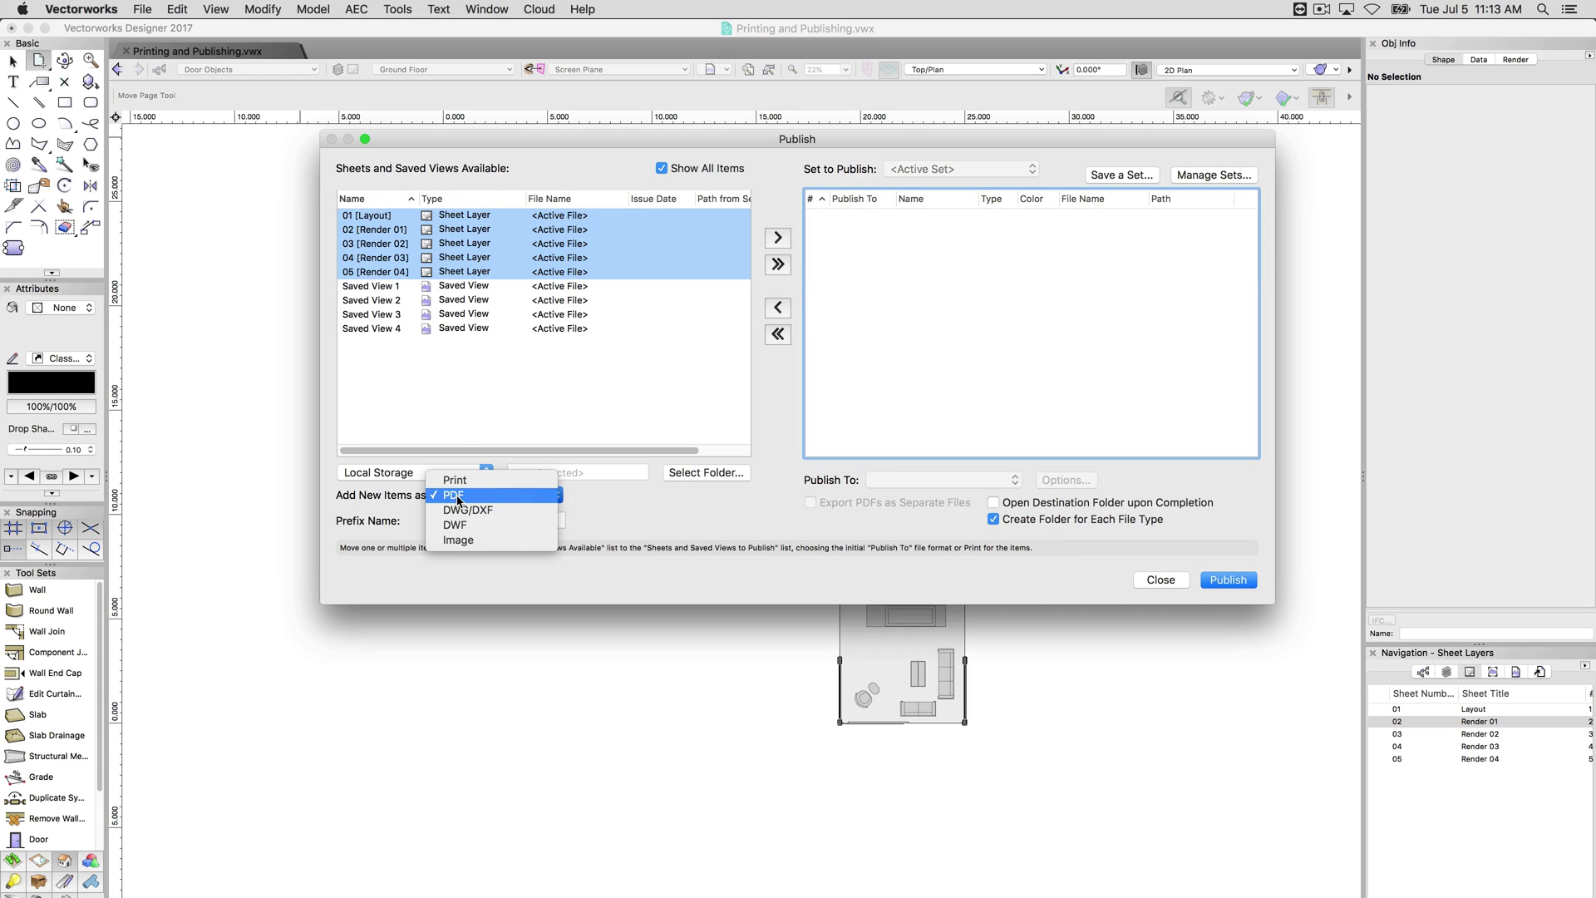
pyautogui.click(478, 481)
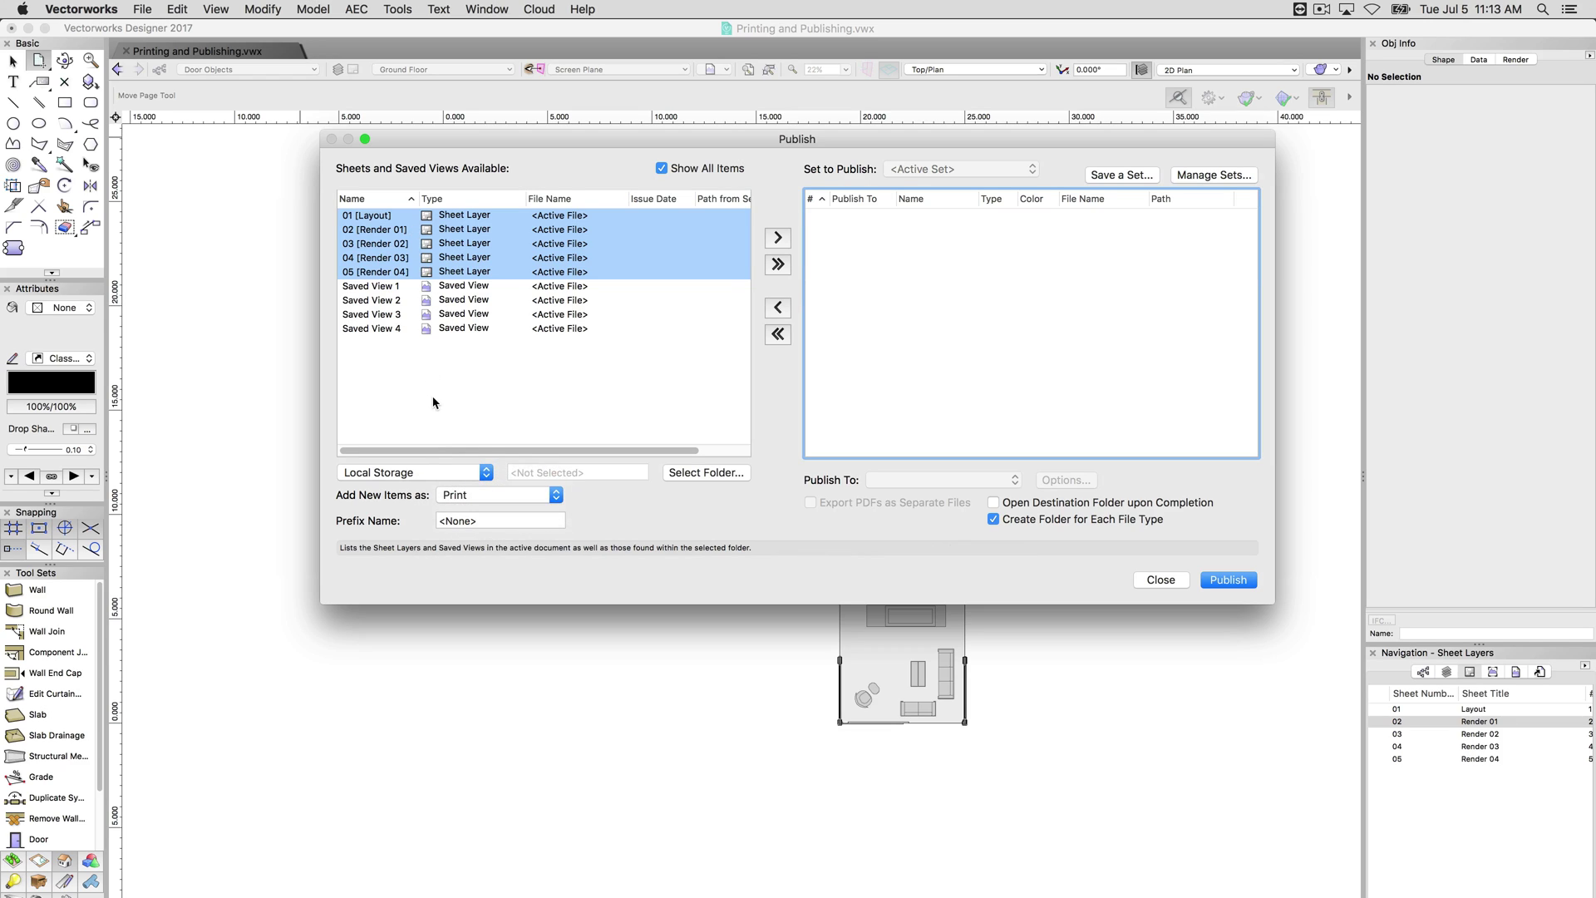
pyautogui.click(777, 238)
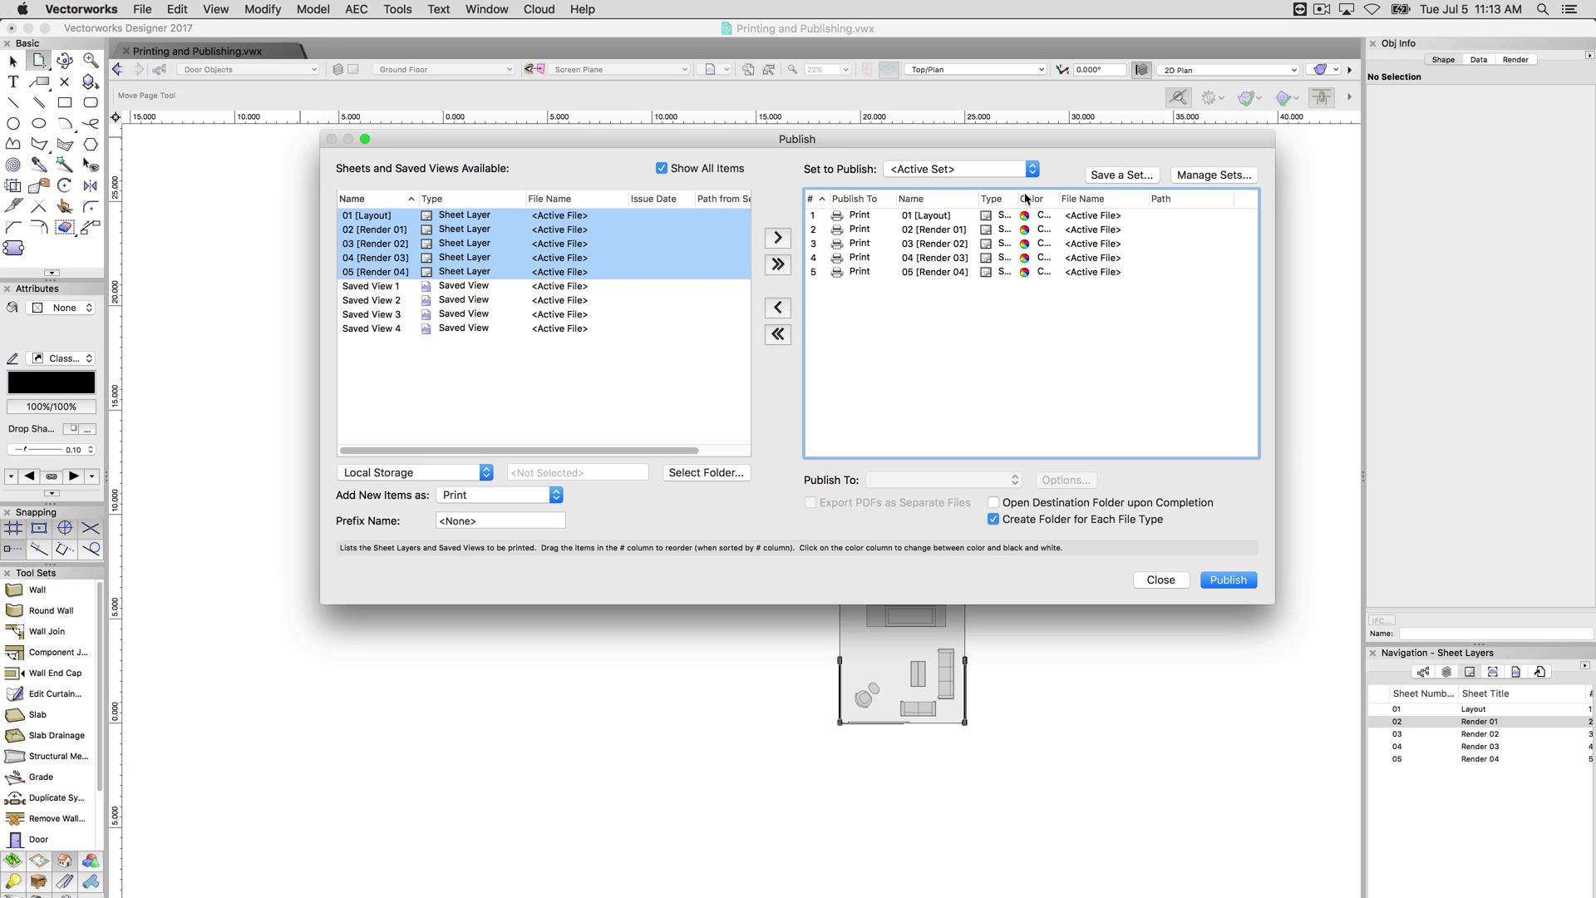
pyautogui.moveTo(1021, 194); pyautogui.dragTo(1073, 189)
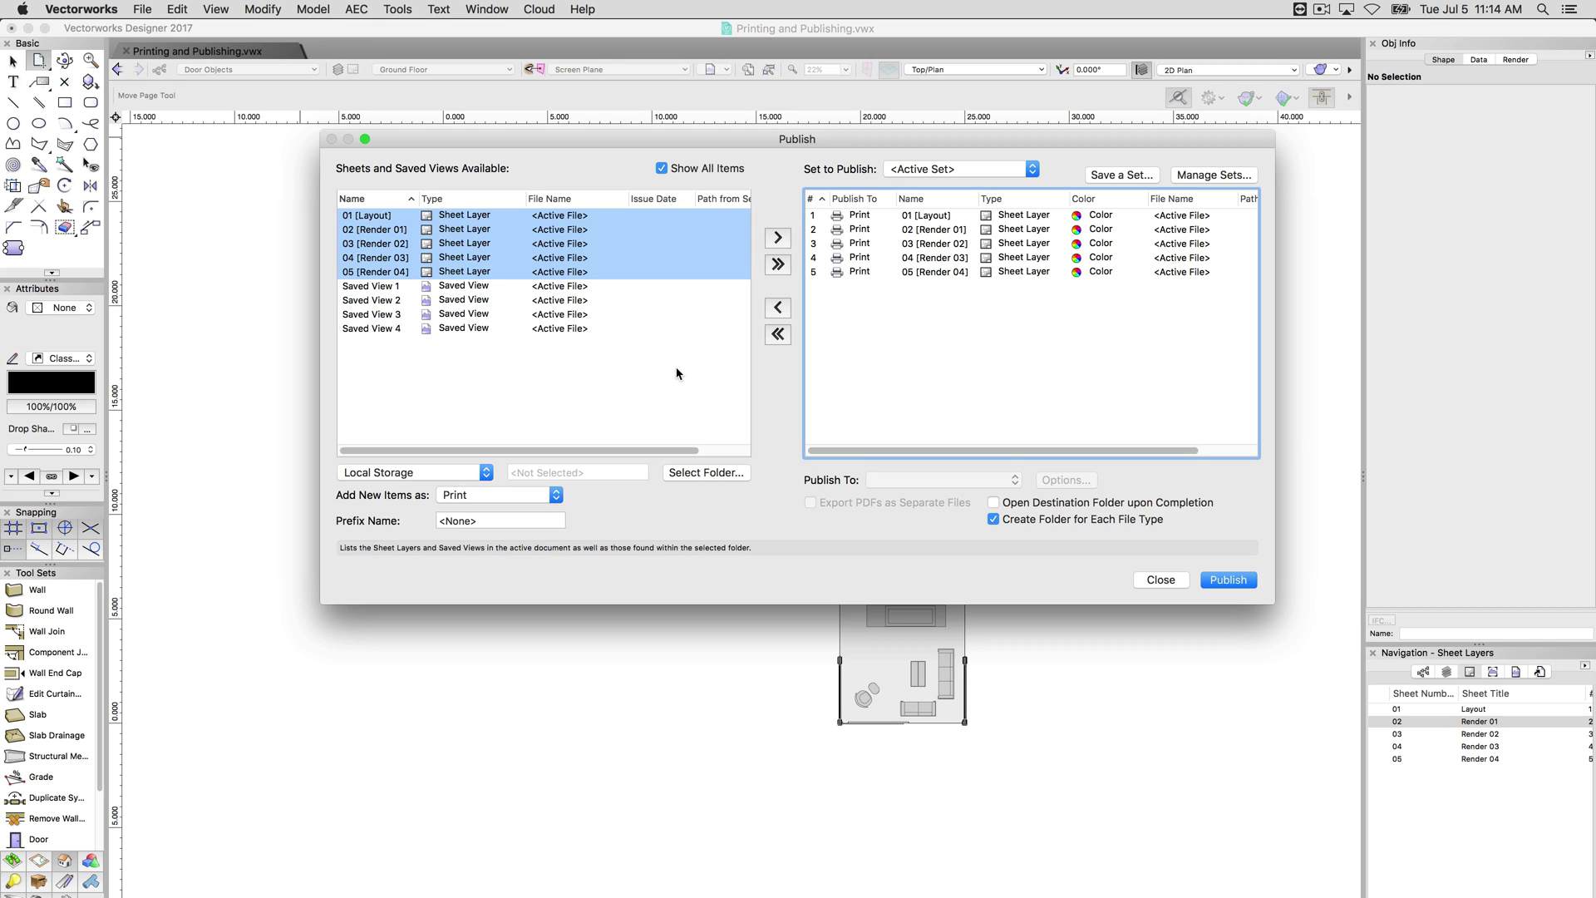
pyautogui.click(863, 218)
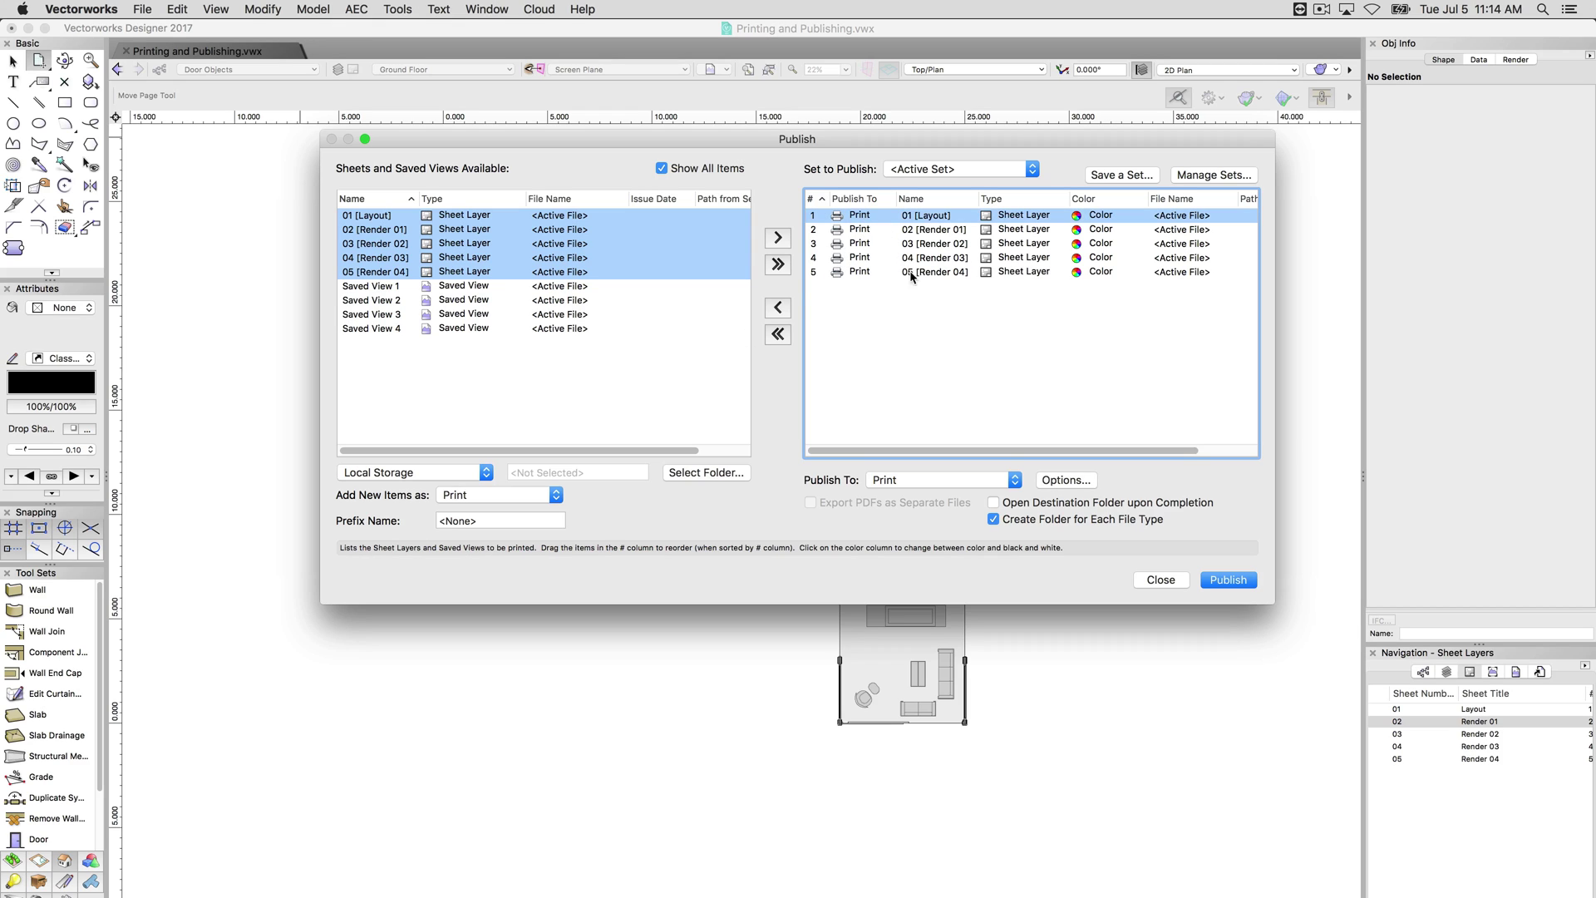
pyautogui.click(1063, 481)
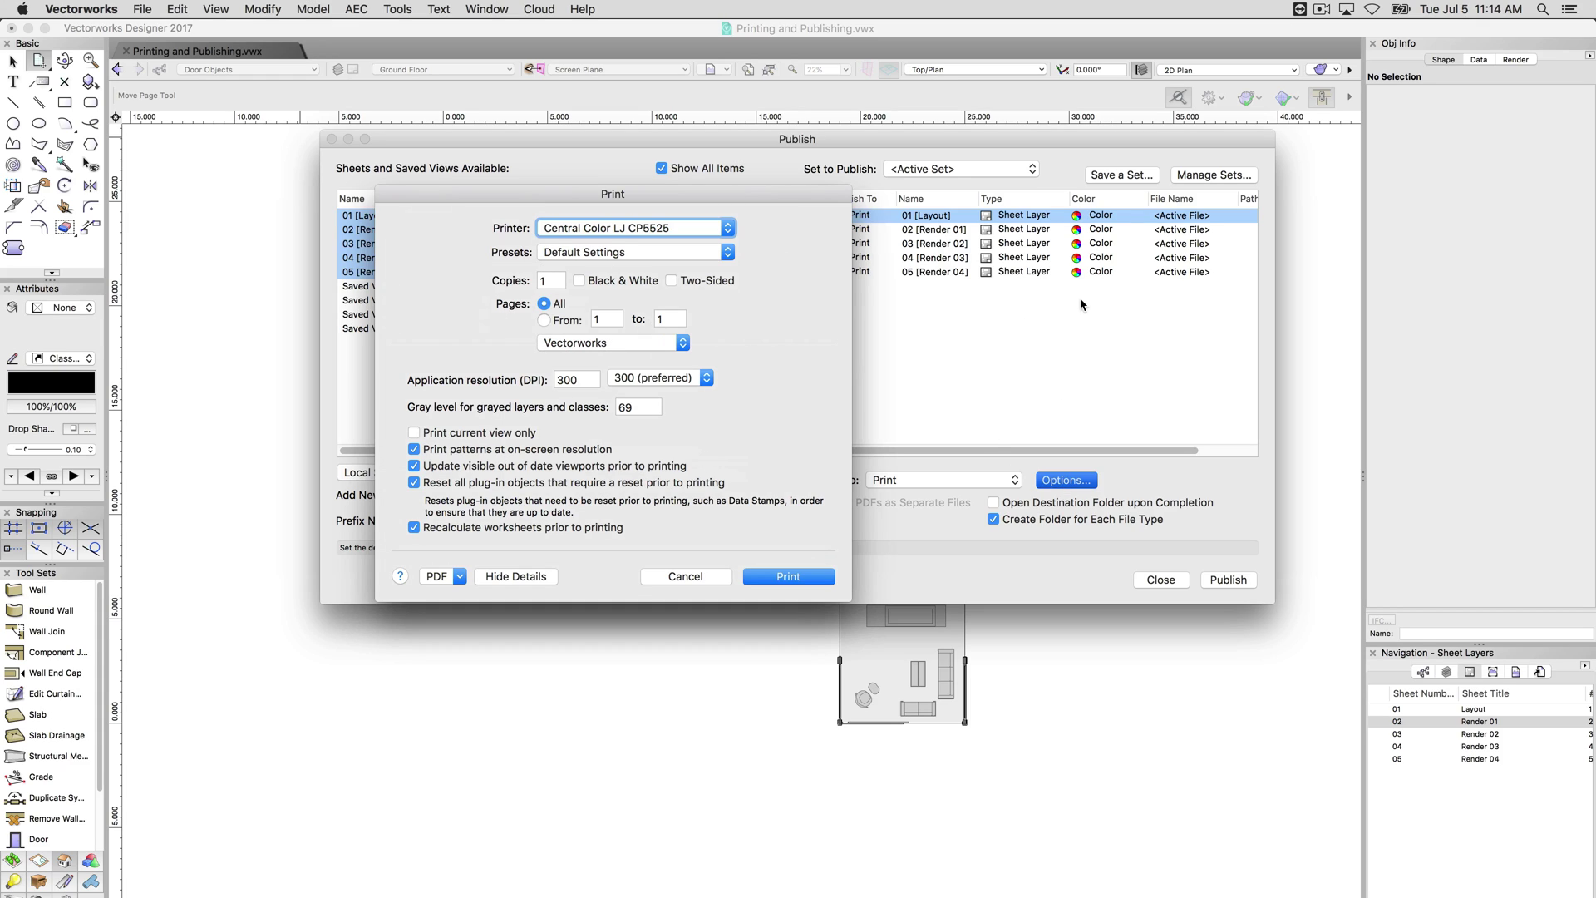
pyautogui.click(708, 577)
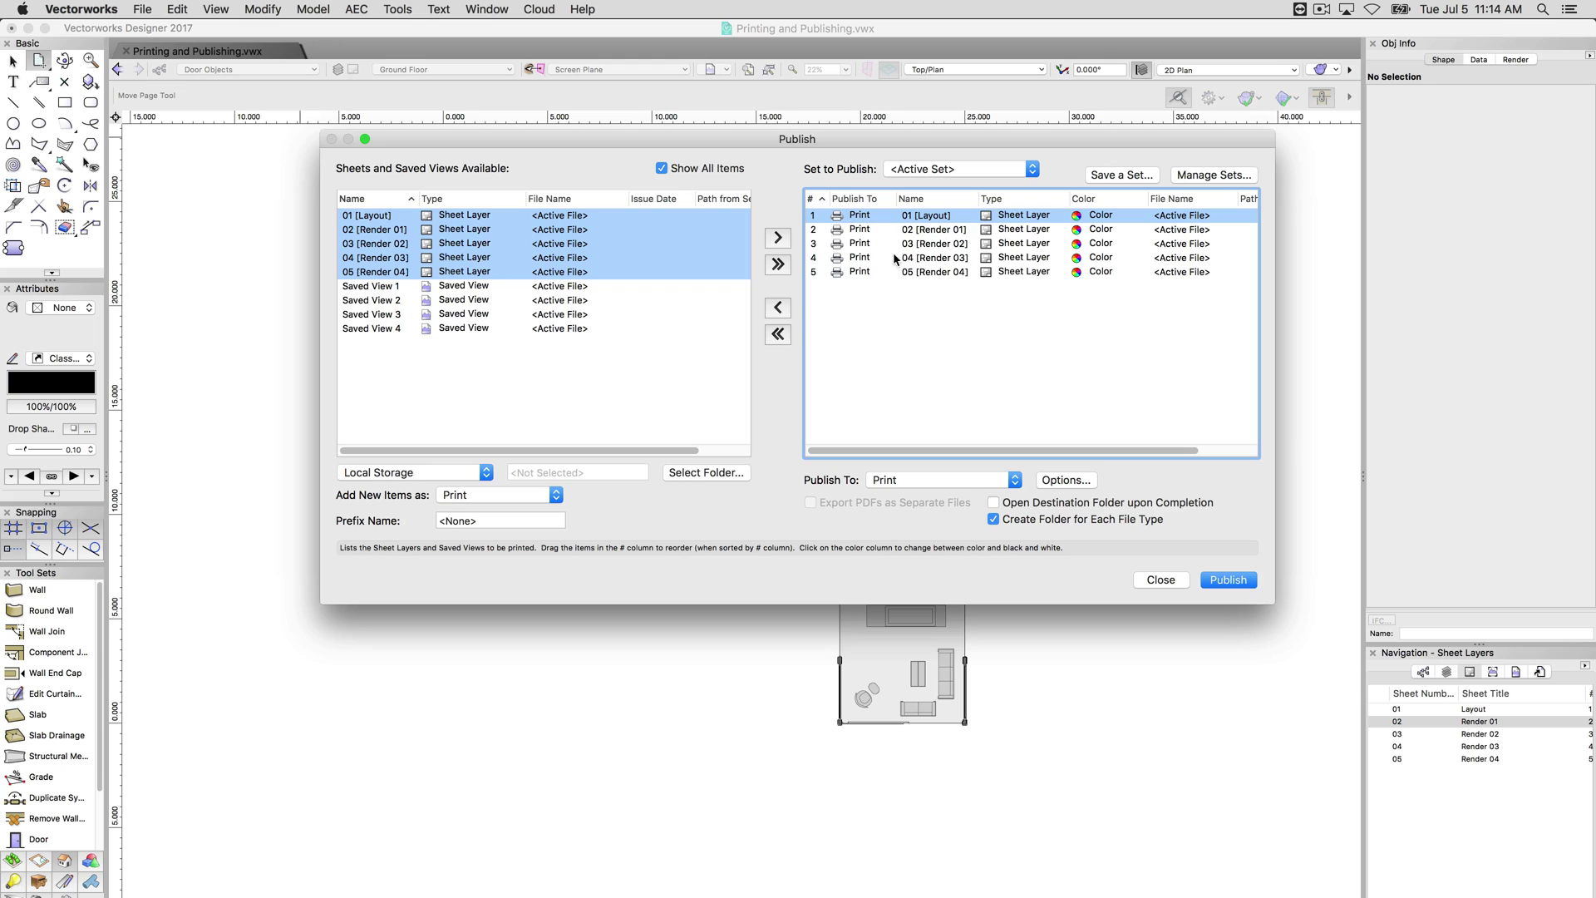
# Step: Remove the five Print items and re-add the sheets as PDF items
pyautogui.keyDown('shift'); pyautogui.click(859, 271); pyautogui.keyUp('shift')
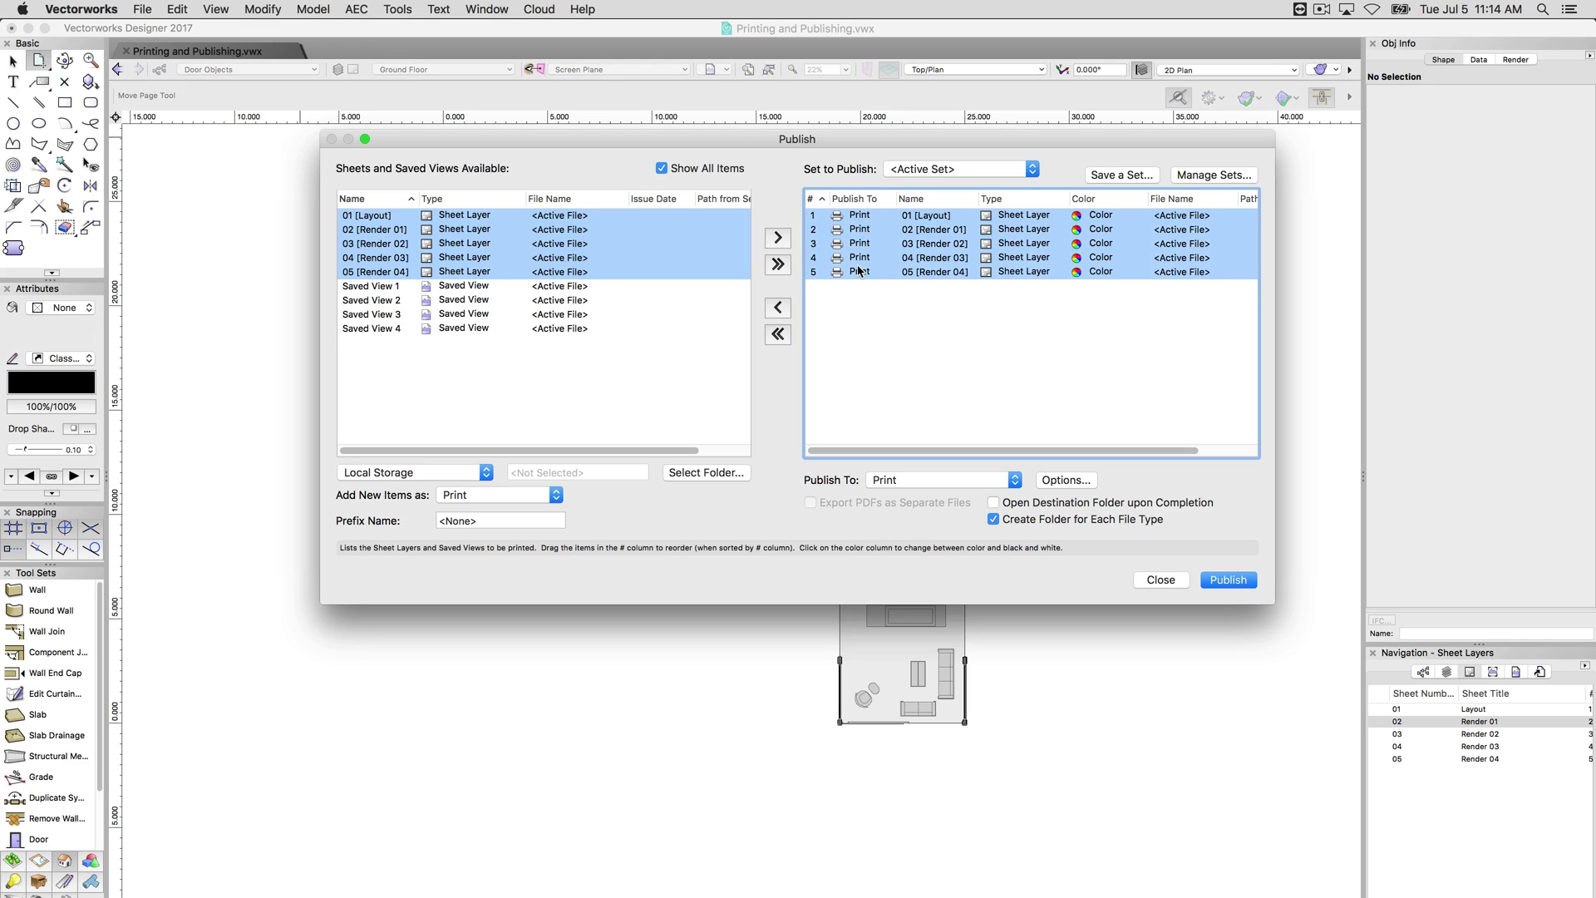
pyautogui.click(778, 308)
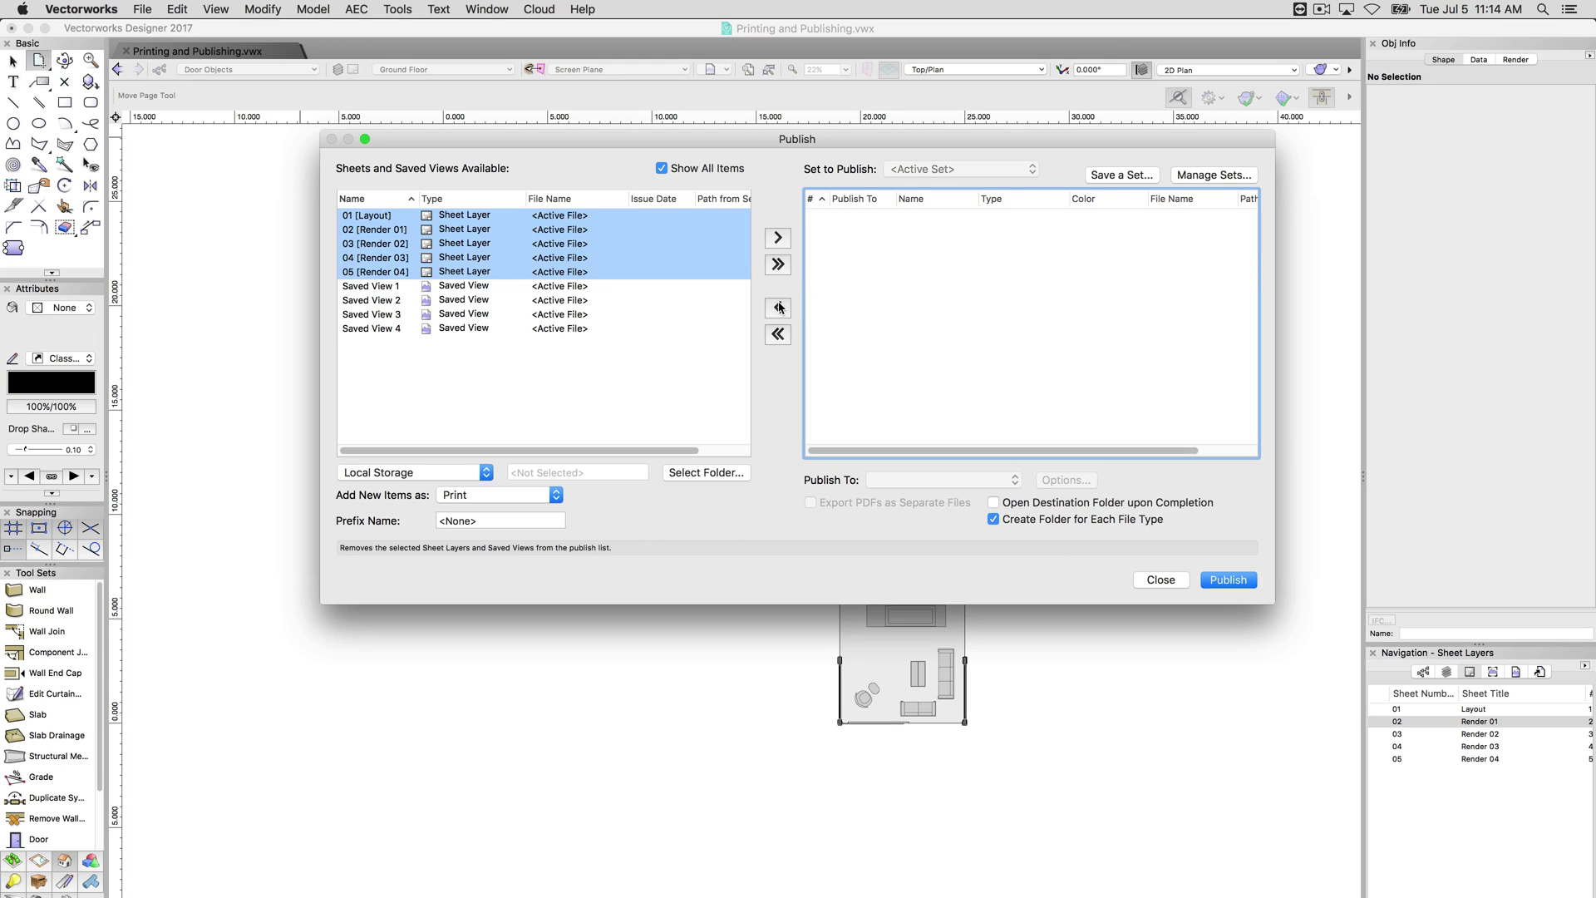
pyautogui.click(498, 494)
pyautogui.click(466, 510)
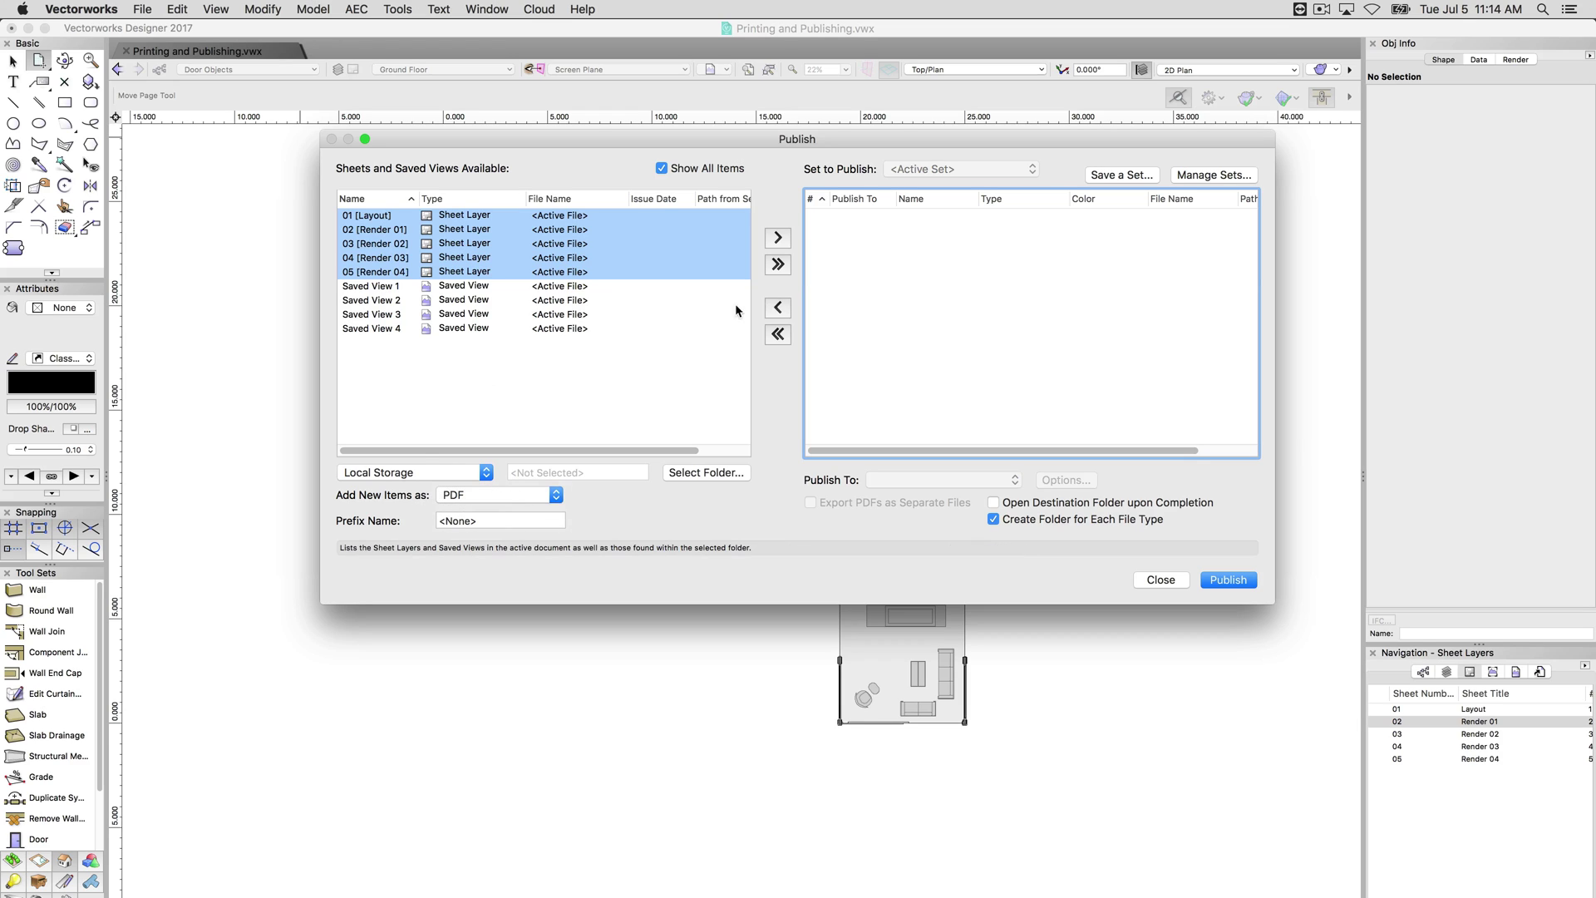
pyautogui.click(777, 237)
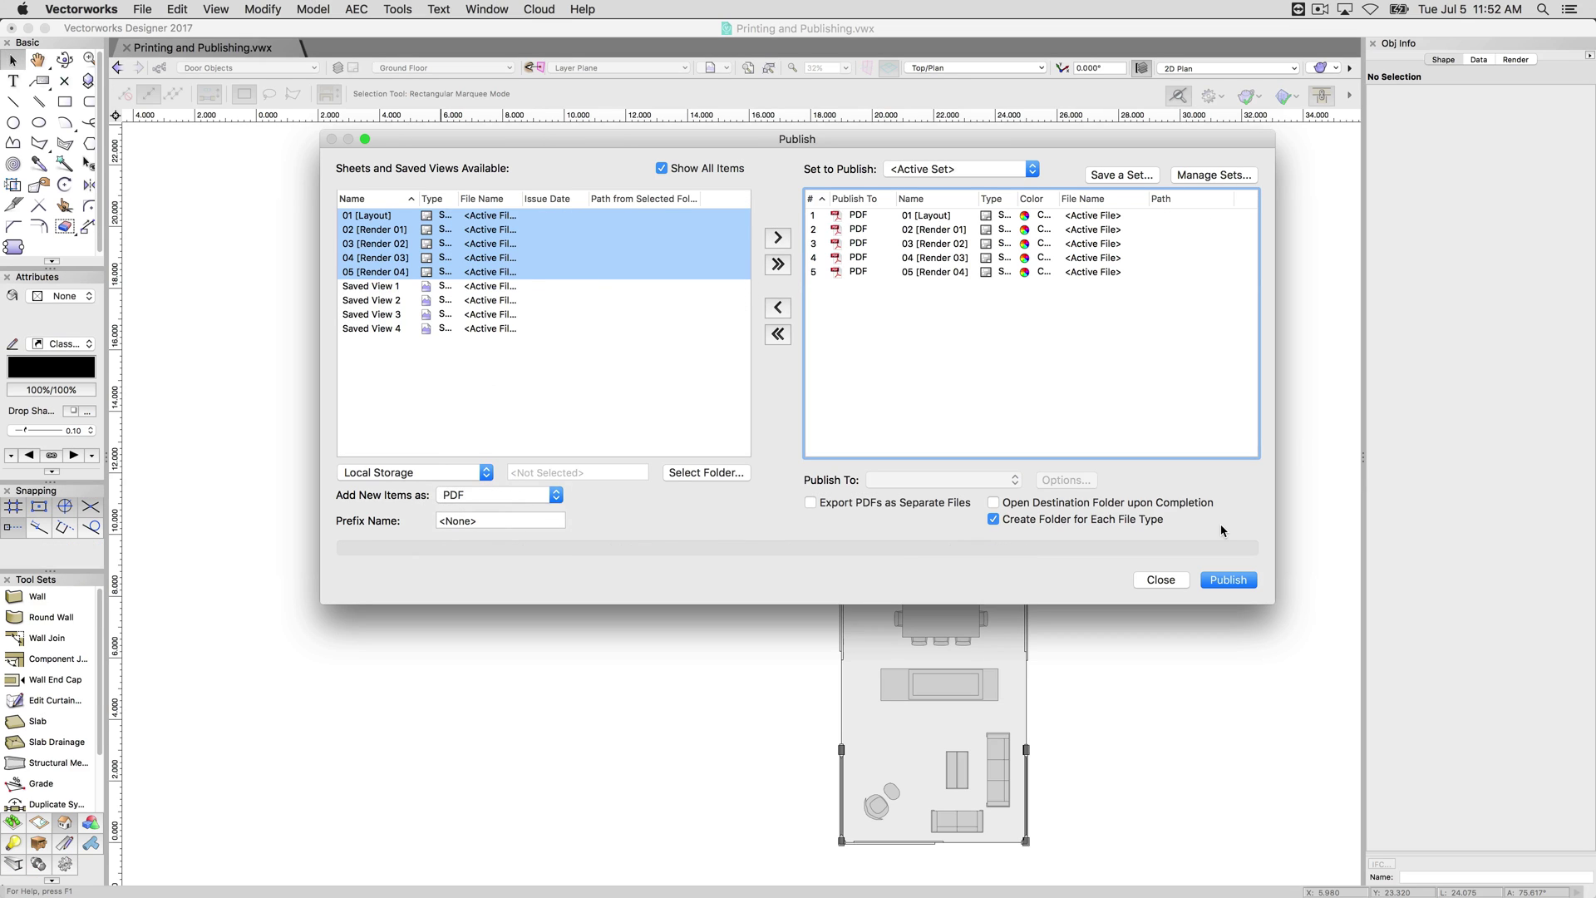
# Step: Select all five queued PDF items and open their PDF export Options
pyautogui.click(864, 220)
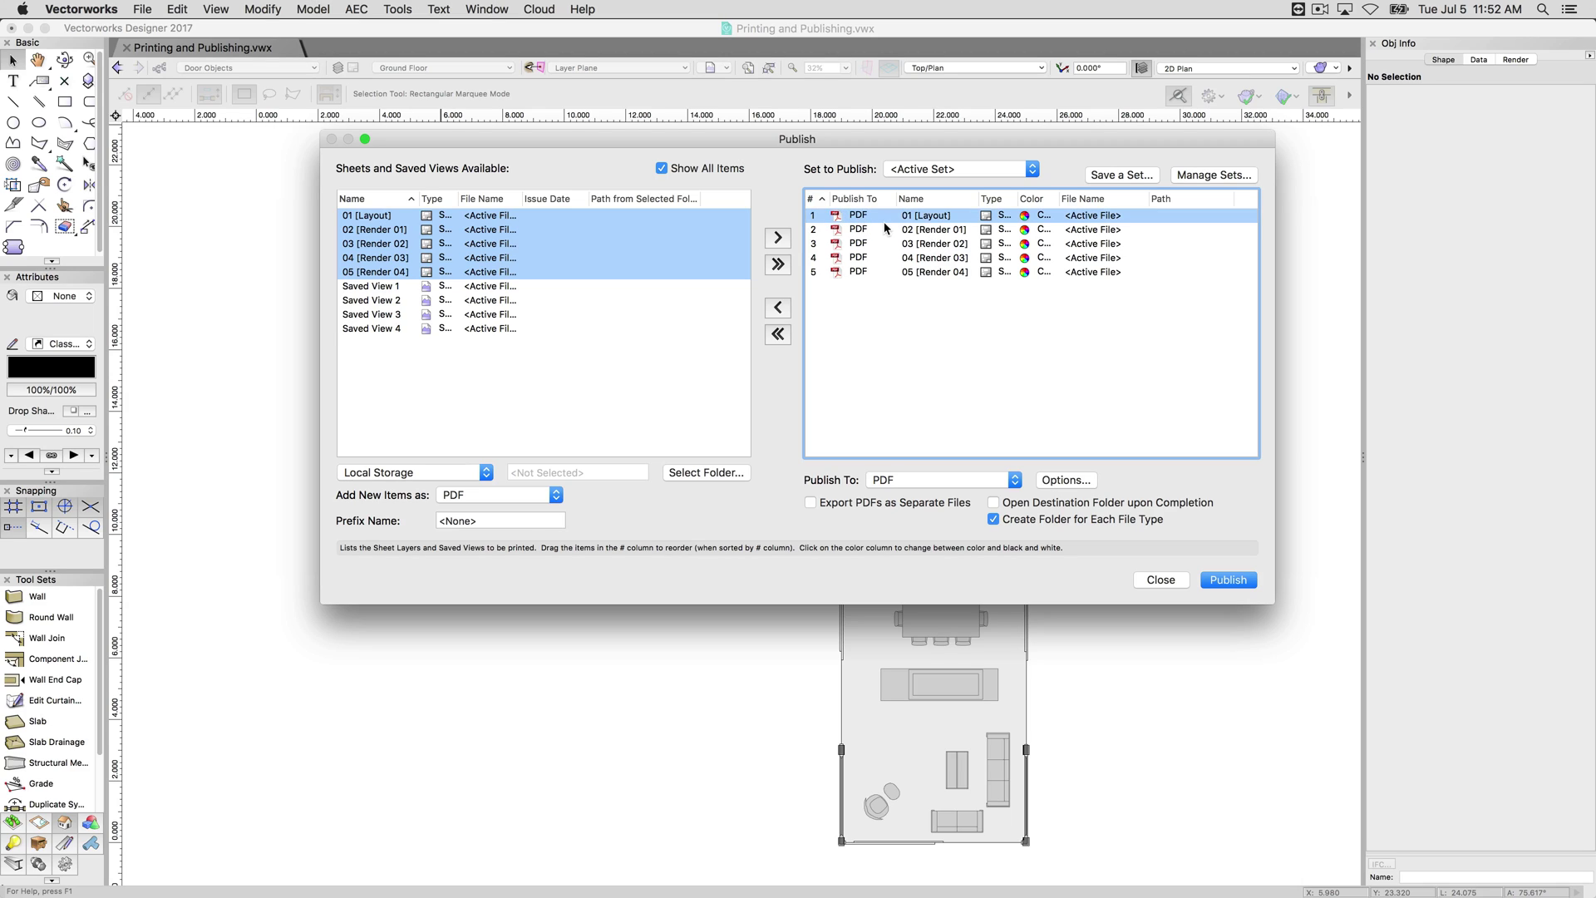
pyautogui.keyDown('shift'); pyautogui.click(864, 271); pyautogui.keyUp('shift')
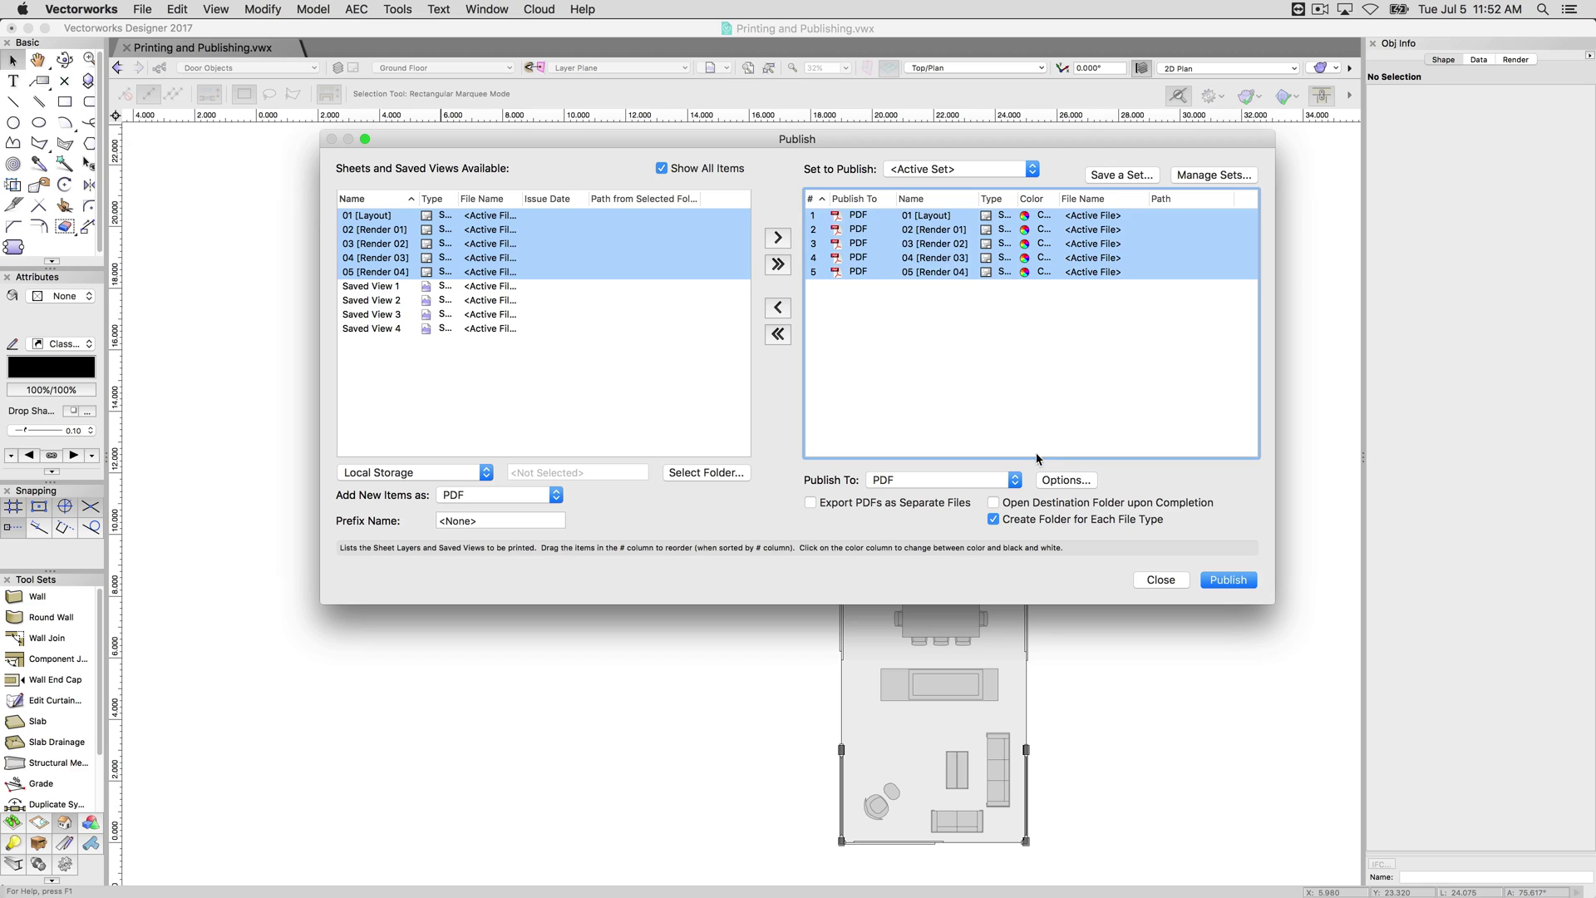
pyautogui.click(1058, 479)
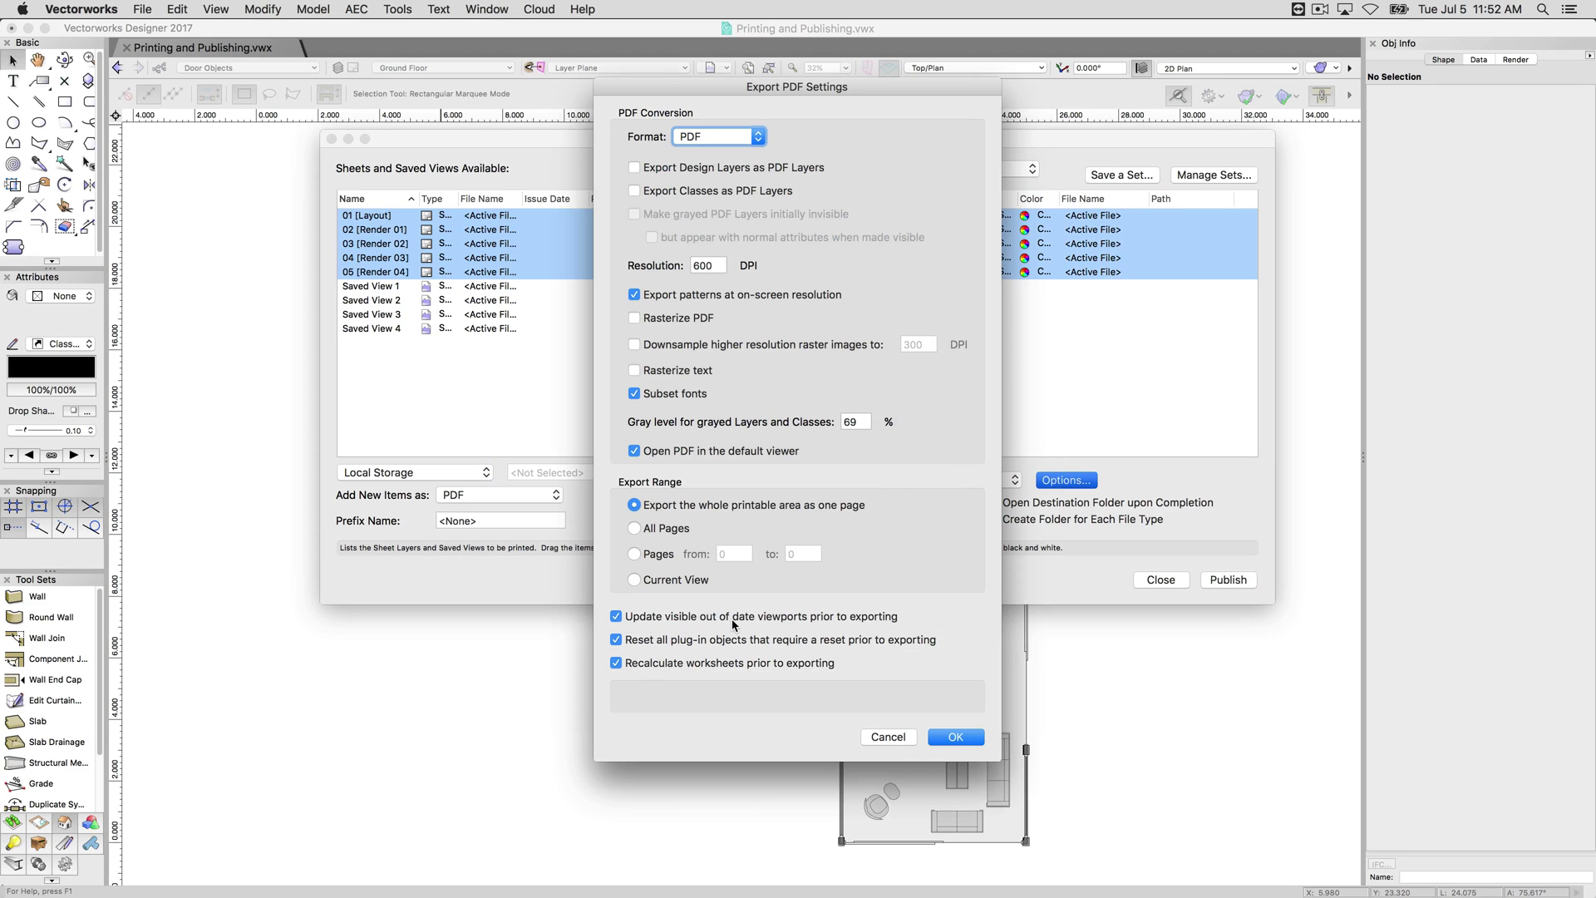
# Step: Uncheck Recalculate worksheets and Update visible out of date viewports prior to exporting
pyautogui.click(712, 662)
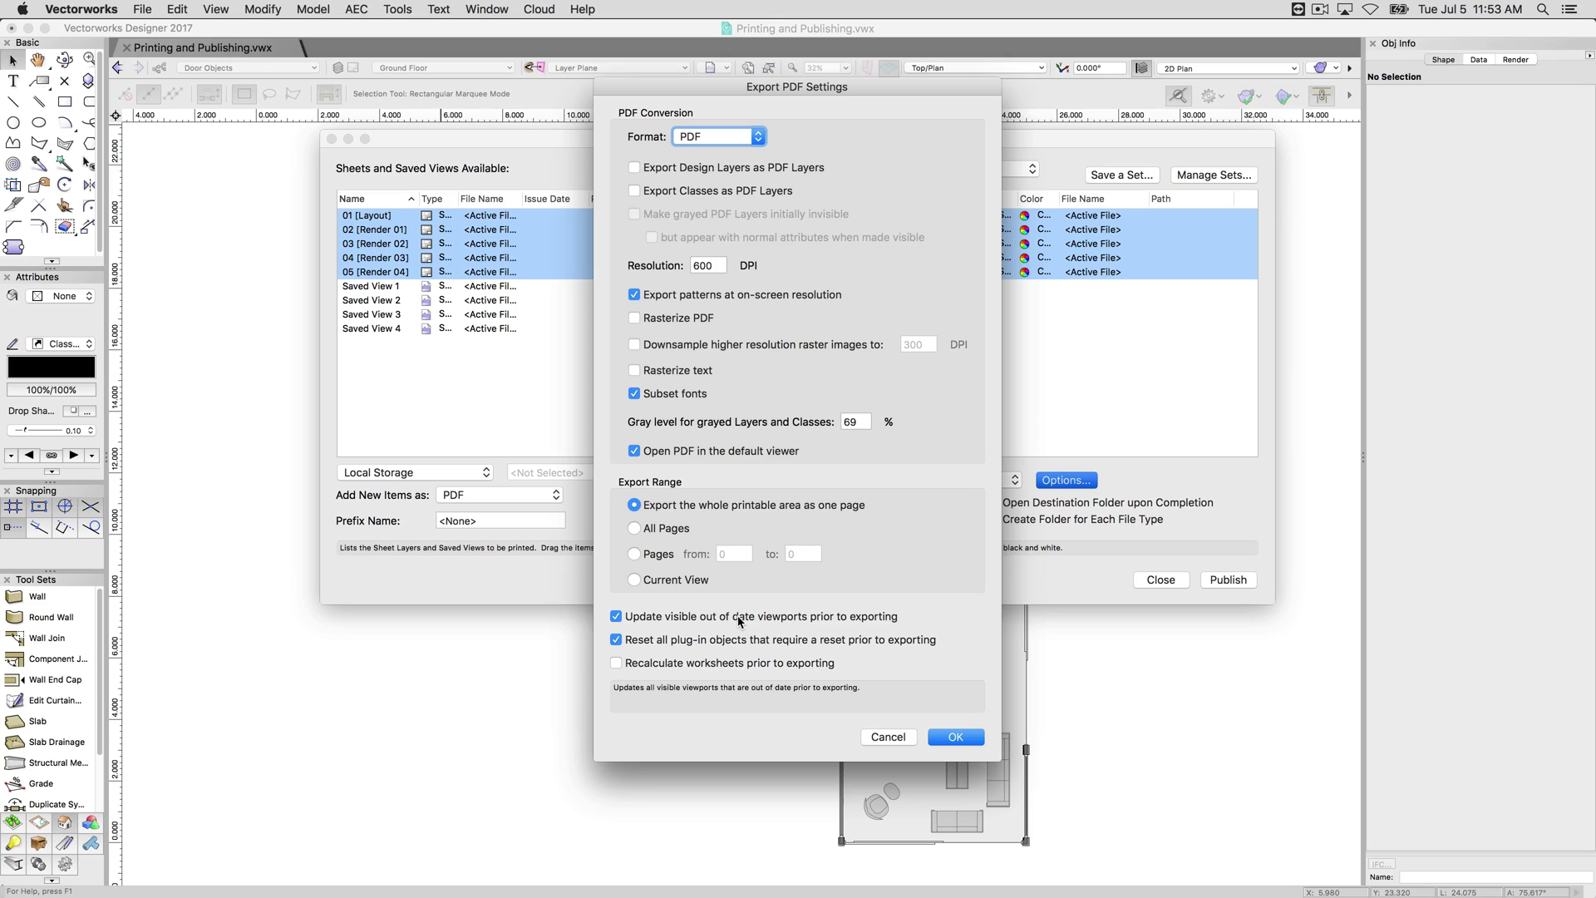
pyautogui.click(664, 617)
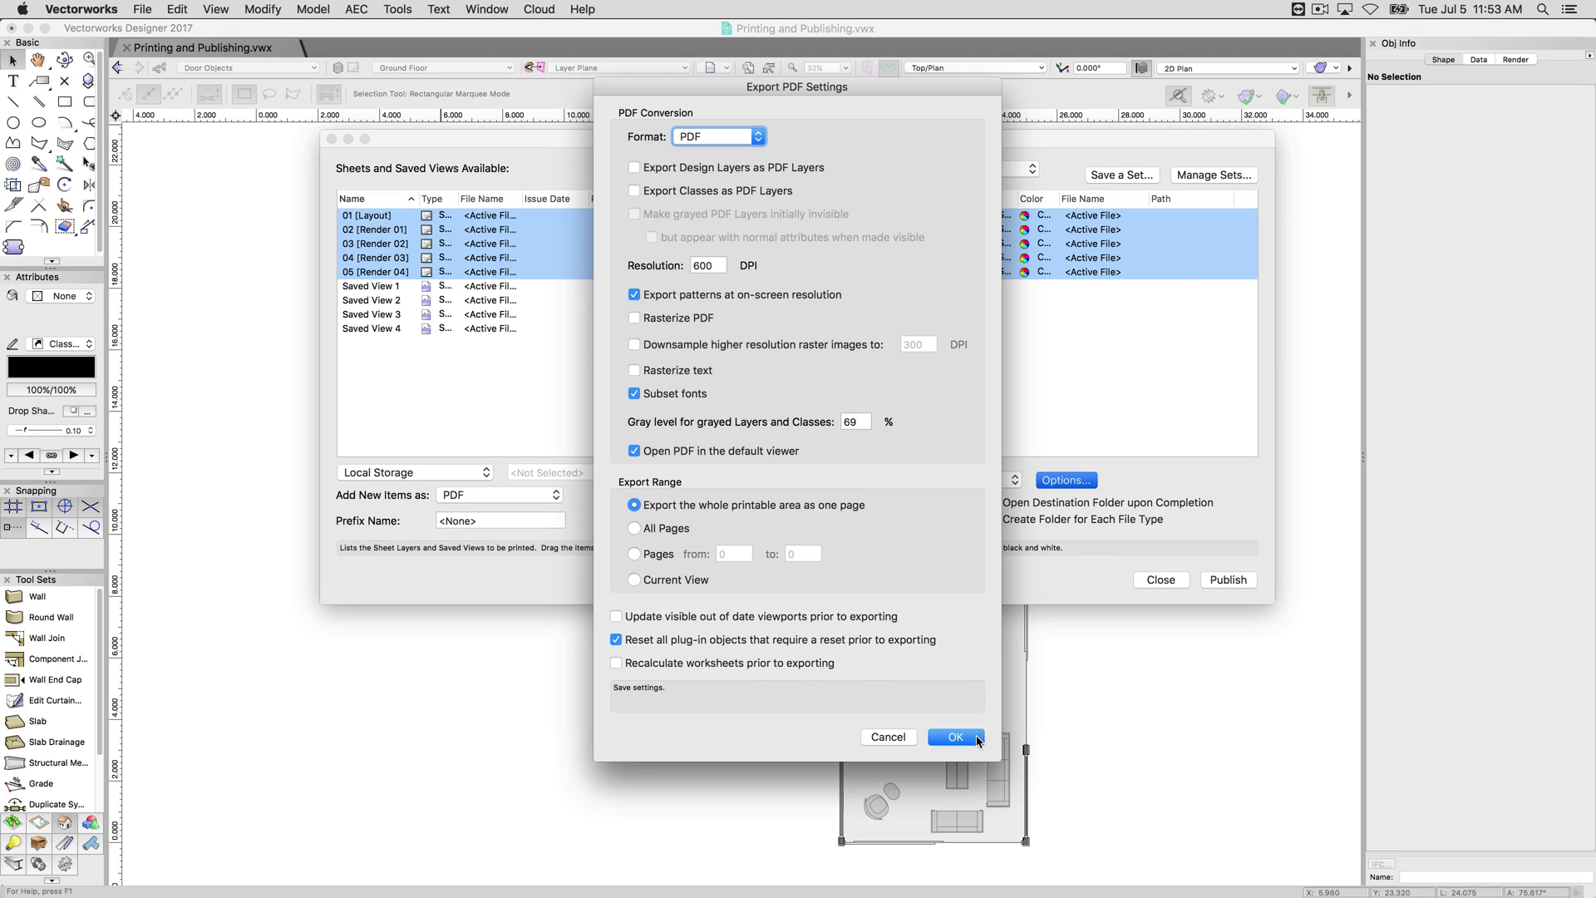
# Step: Publish the five sheets to PDF, saving the publish list as a set named 'Custom Se'
pyautogui.click(954, 737)
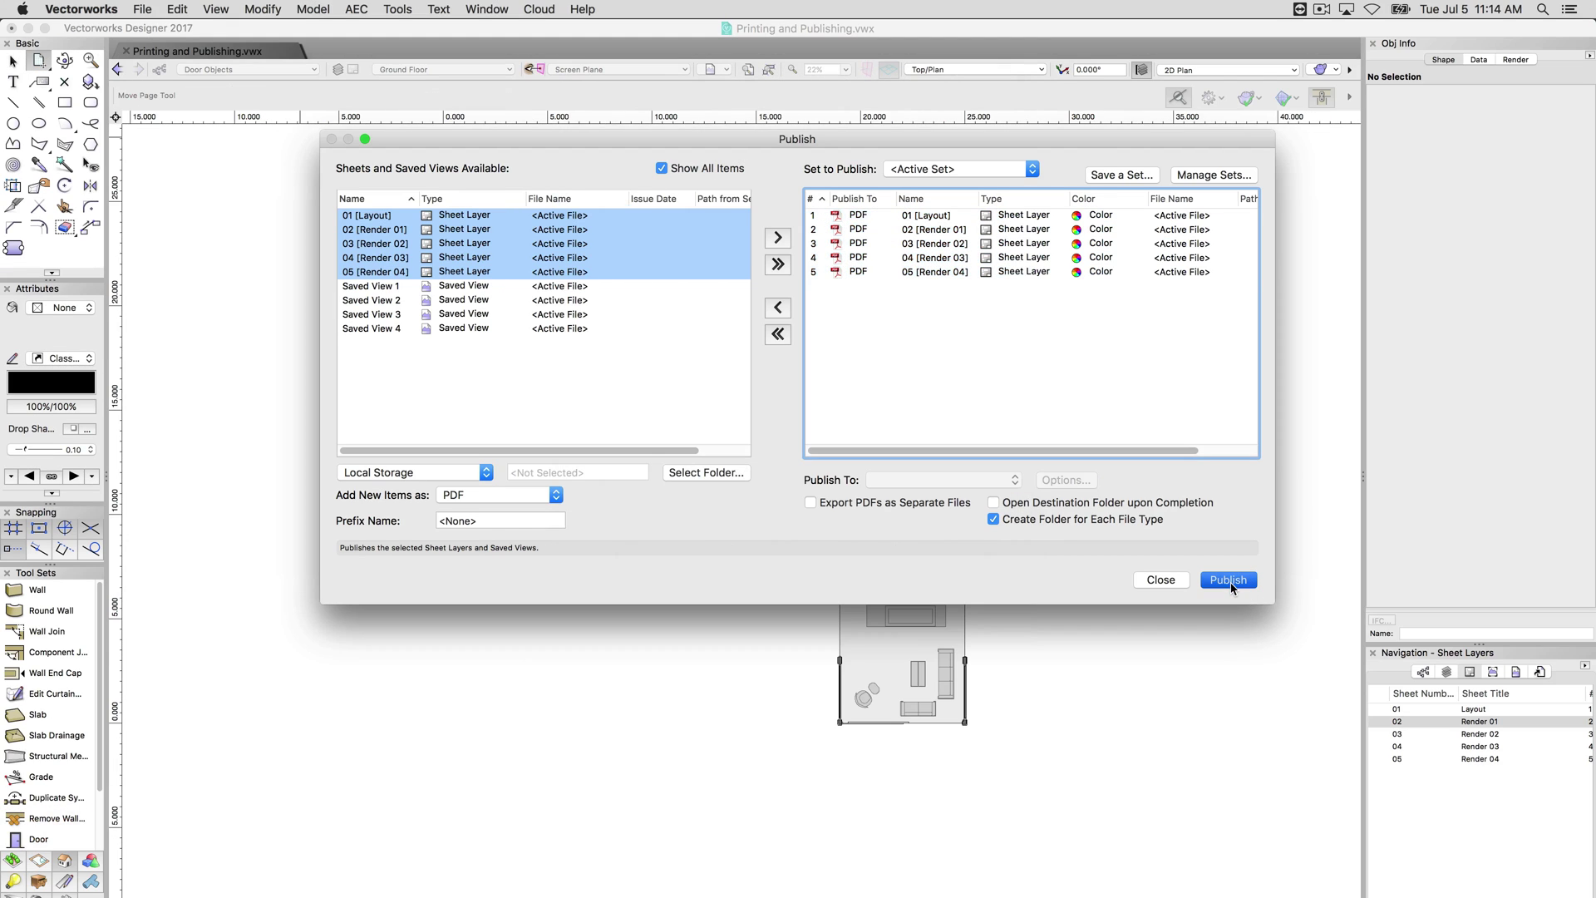
pyautogui.click(1230, 581)
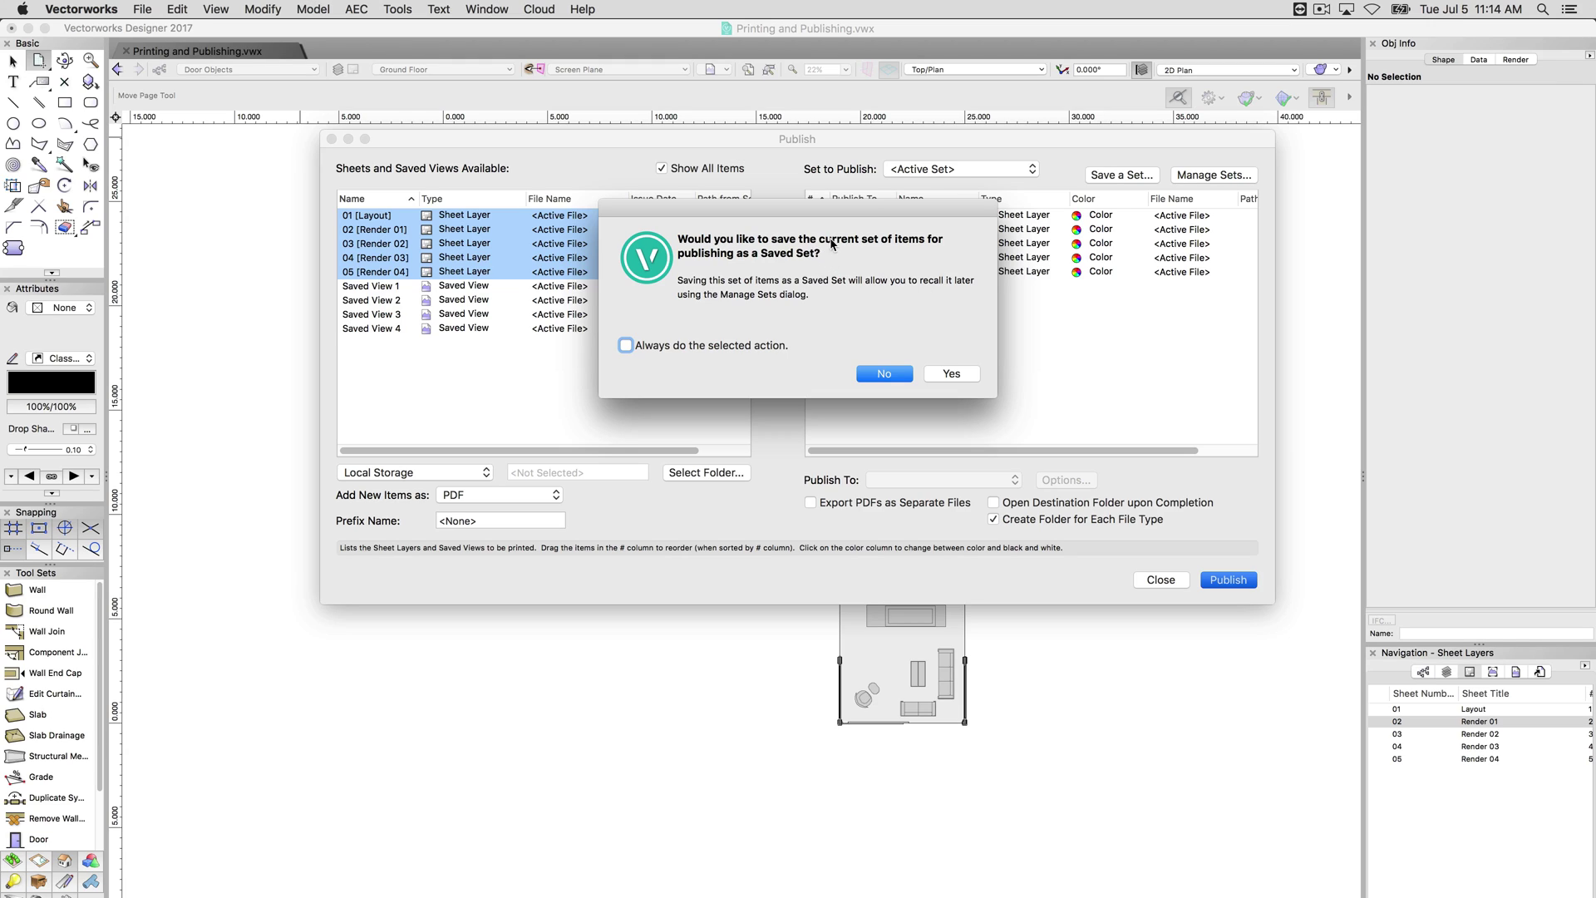
pyautogui.click(968, 375)
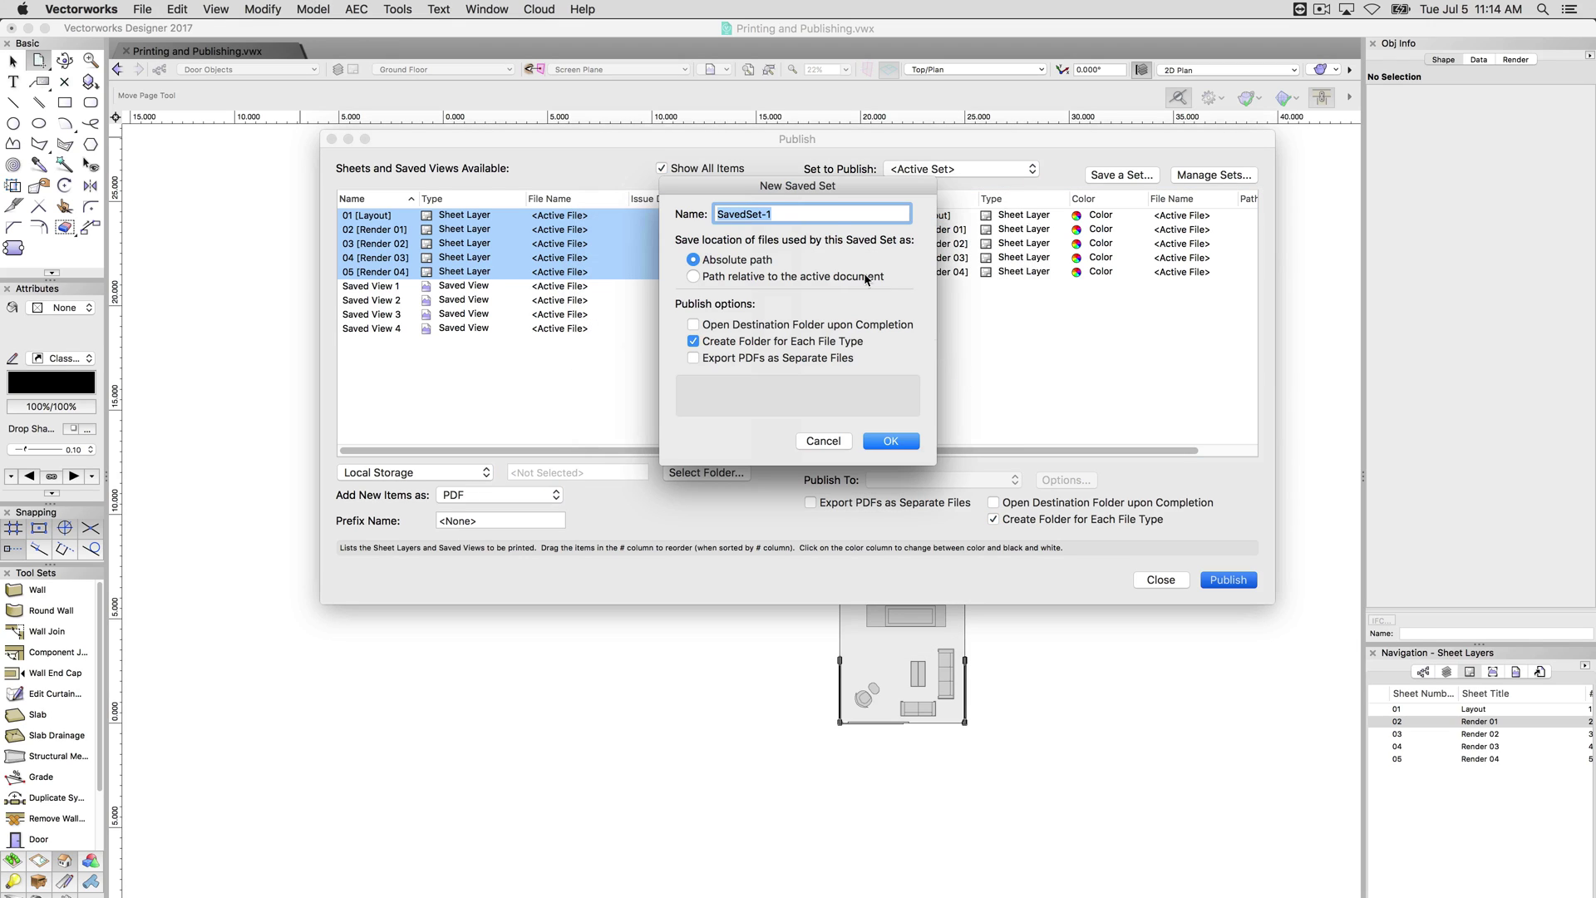
pyautogui.write('Custom Set')
pyautogui.click(878, 440)
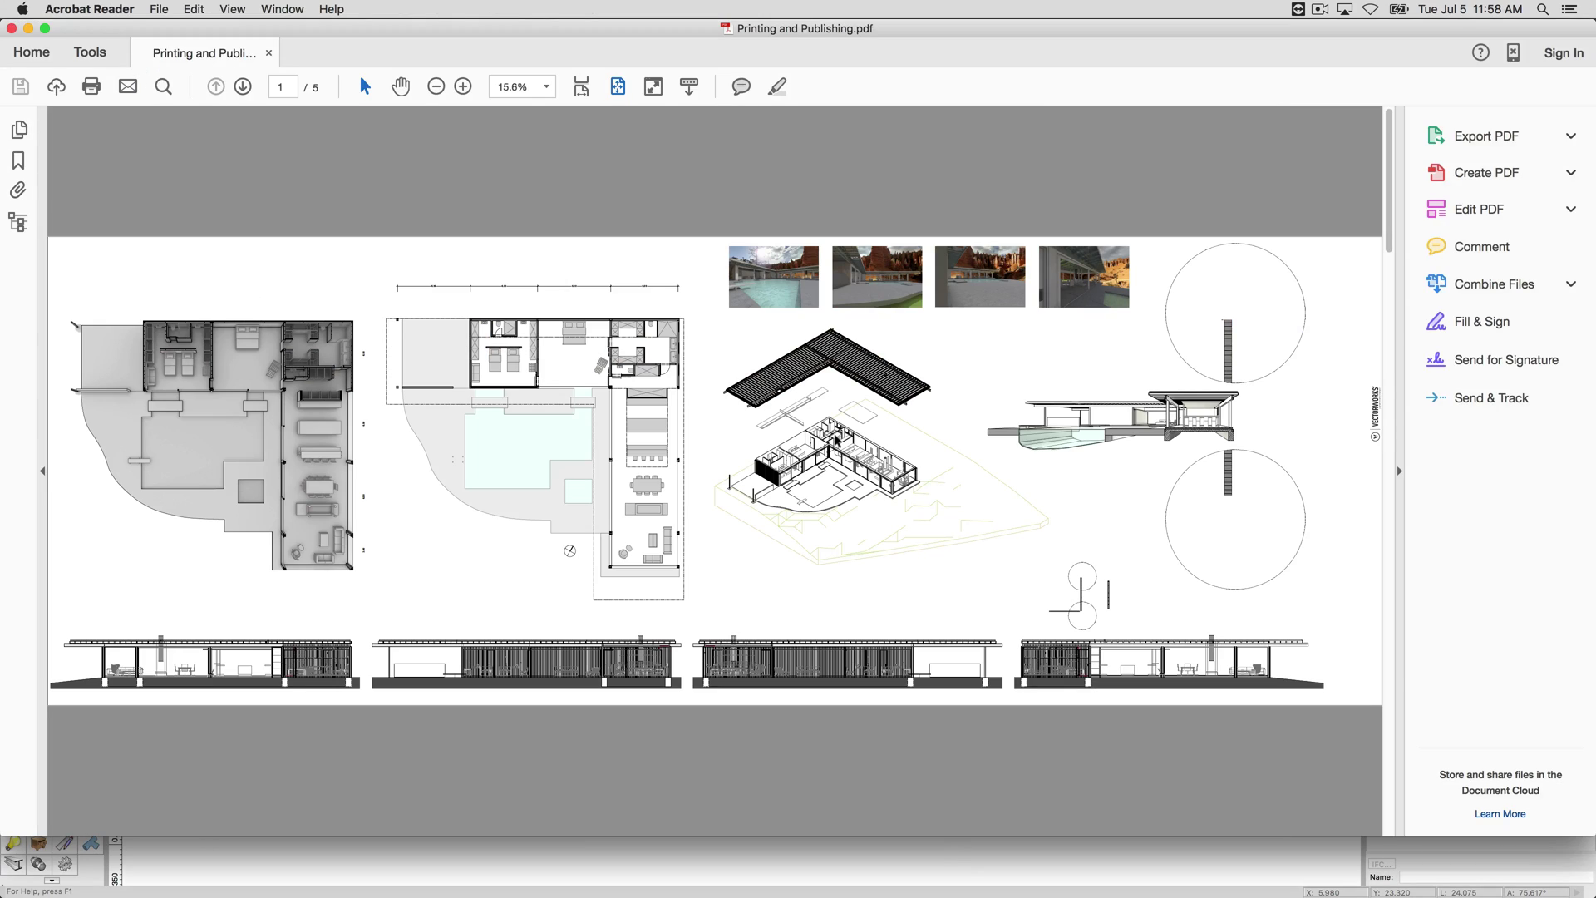
# Step: Show the page thumbnails sidebar listing all five pages of Printing and Publishing.pdf
pyautogui.click(23, 132)
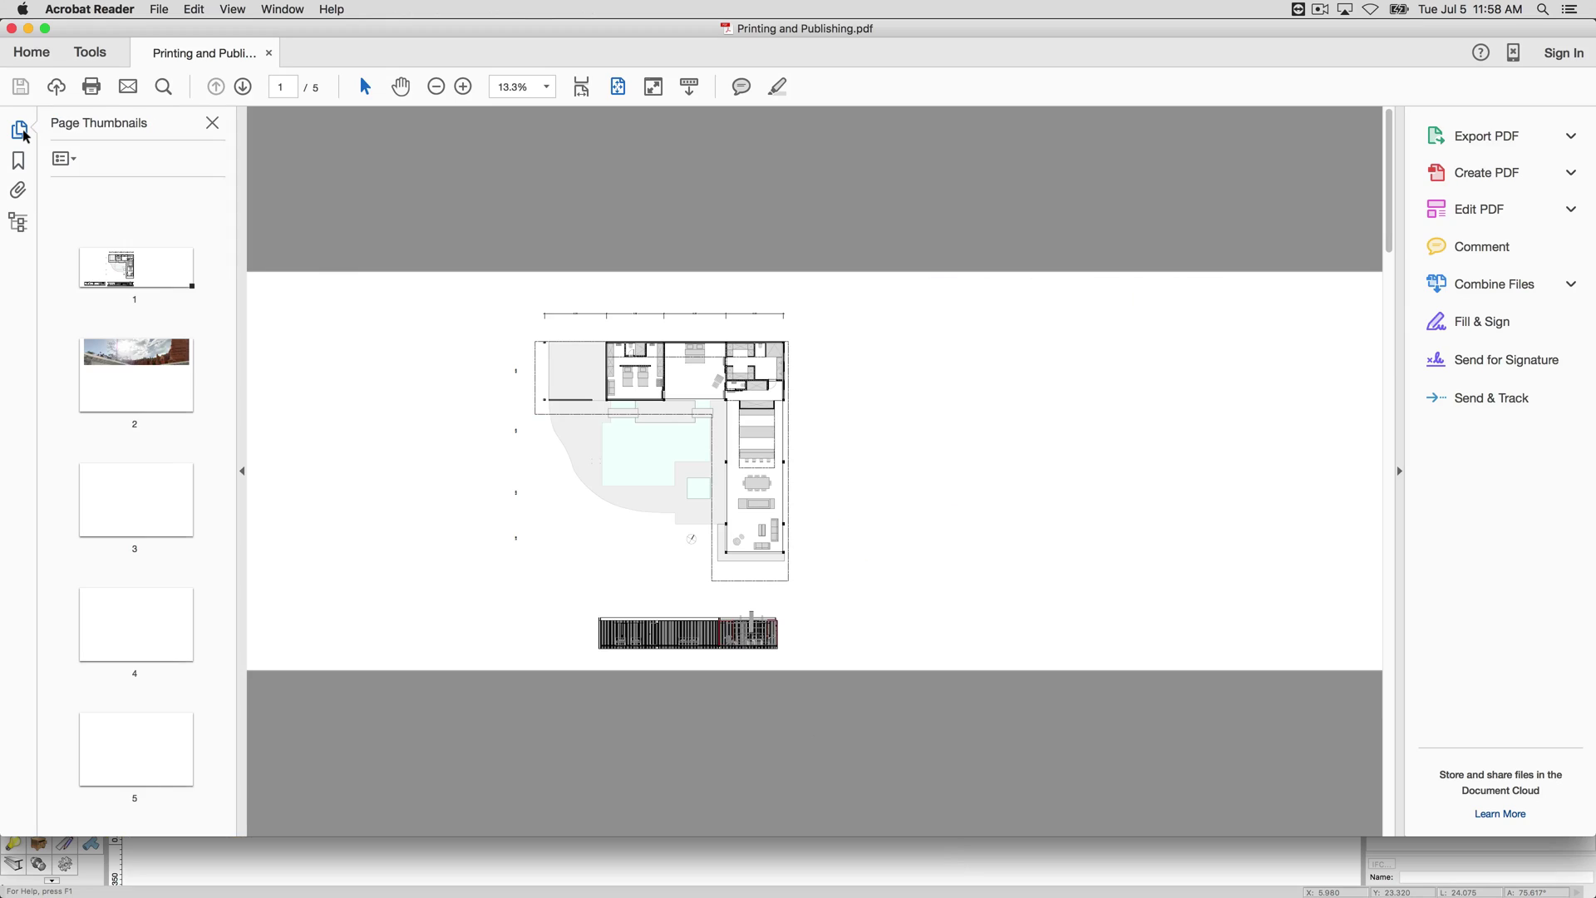